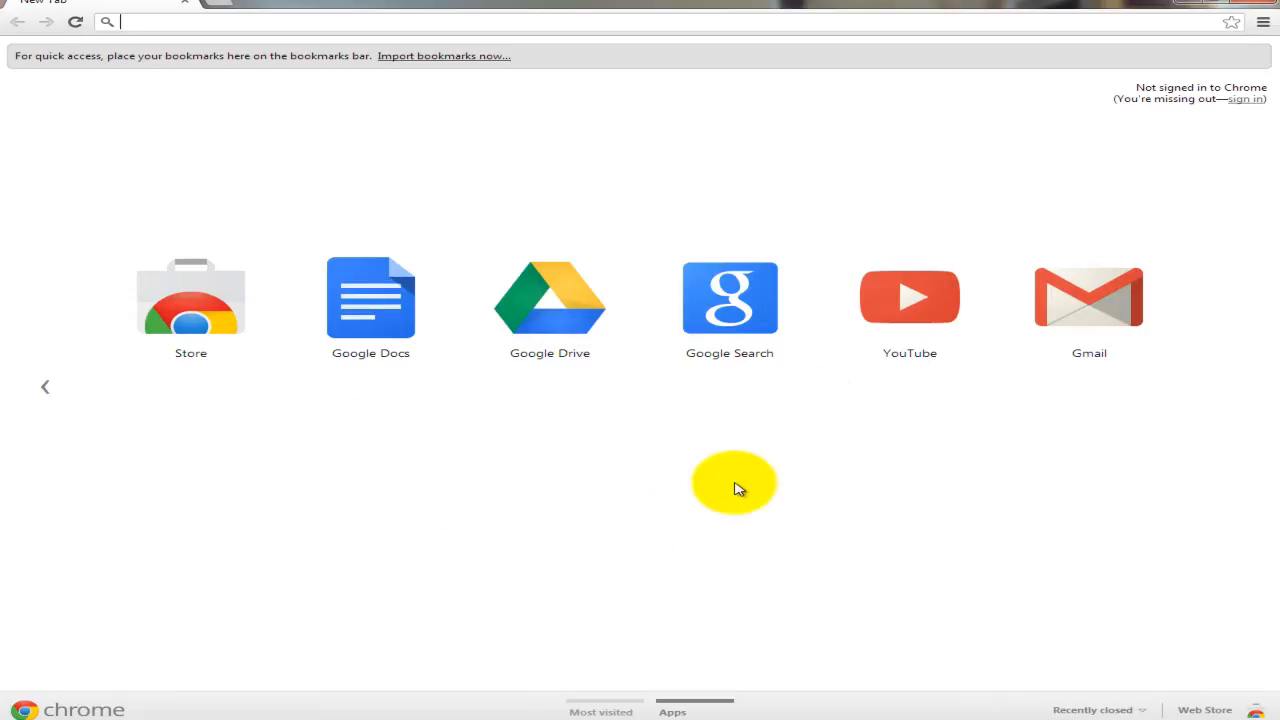
Search Google for "lanscapes" and switch to the image results.
left_click(198, 20)
type("lansca")
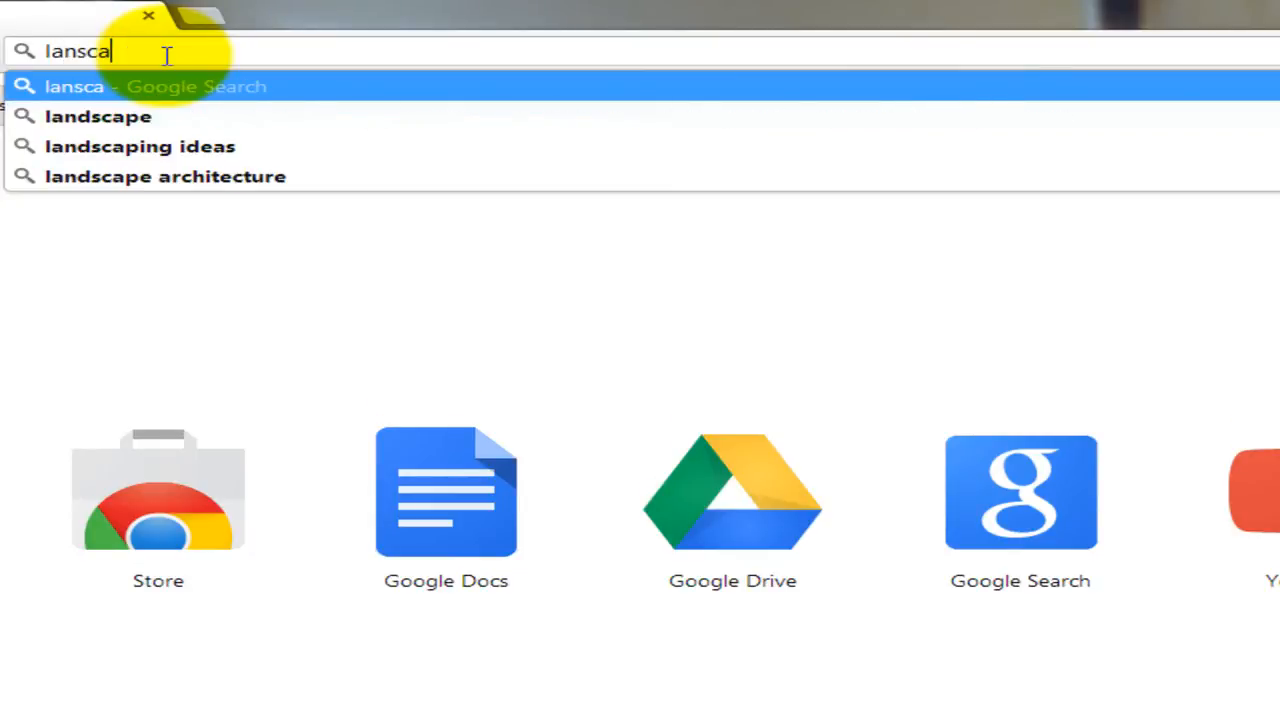
type("pres")
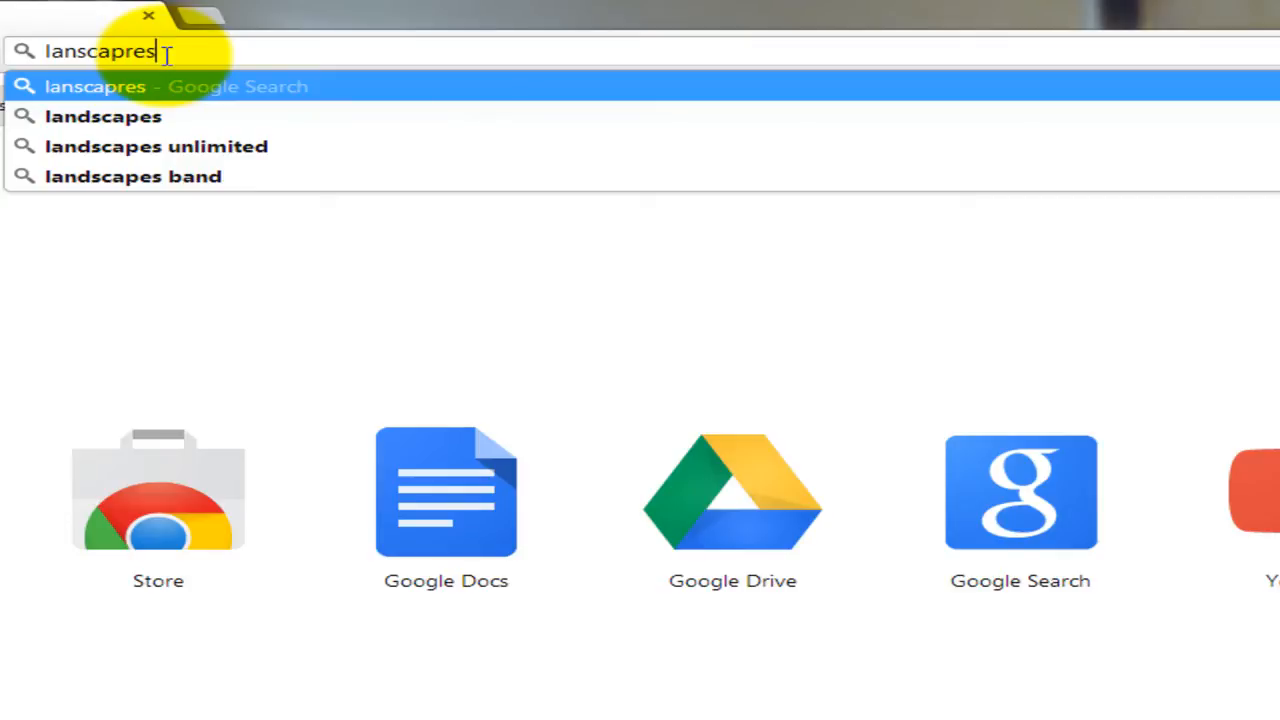
key("BackSpace")
key("BackSpace")
key("BackSpace")
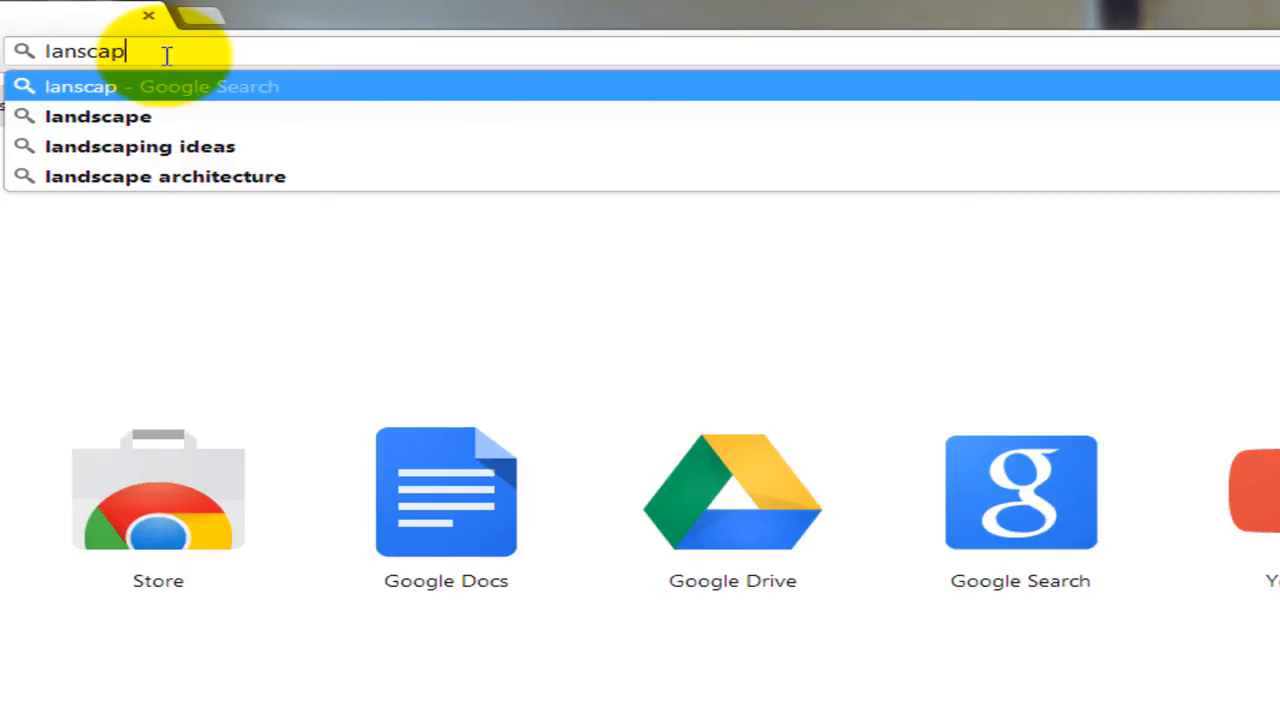
type("es")
key("Return")
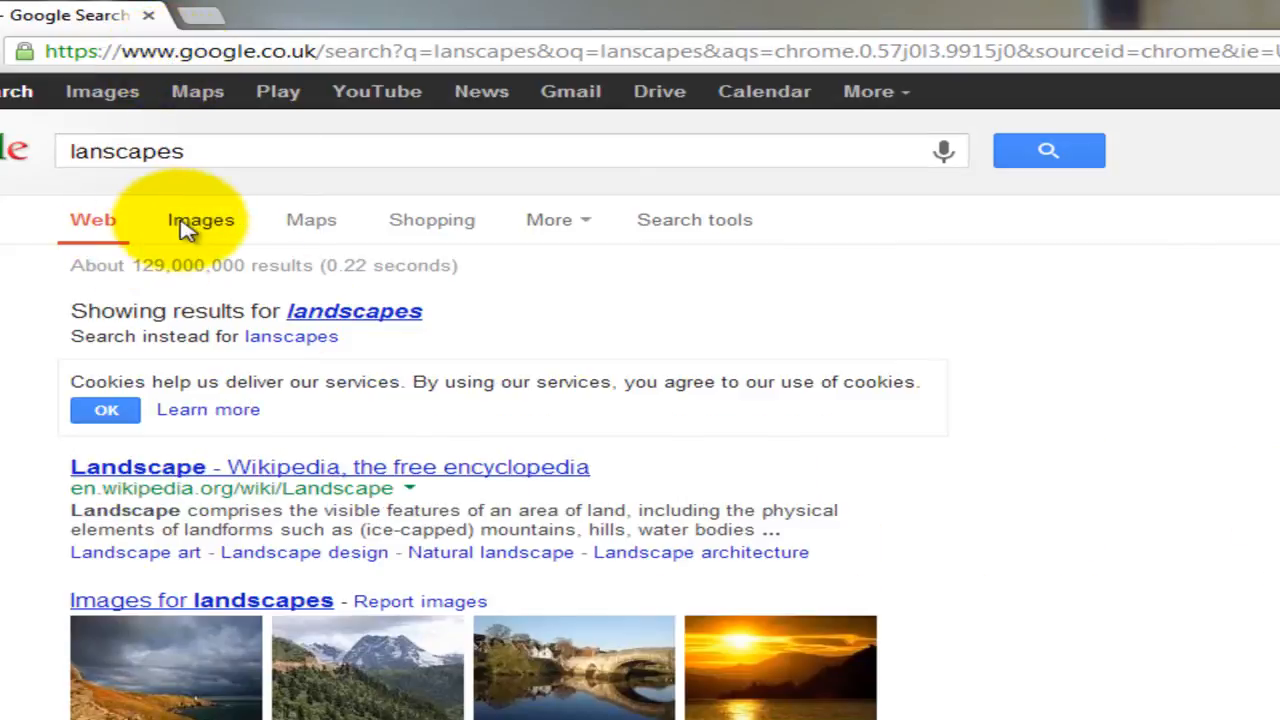
left_click(196, 224)
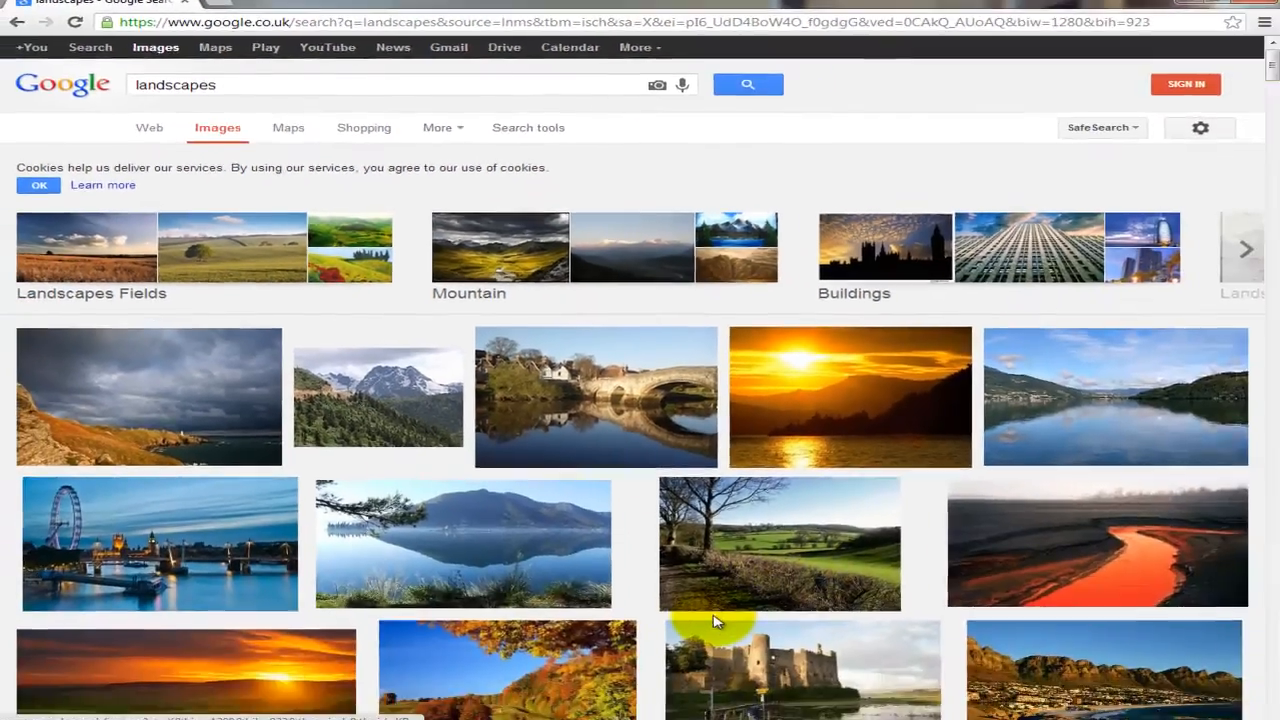
Open the original full-size version of the Nordic Landscapes wallpaper from hdwallpapers.in.
scroll(716, 621, "down", 3)
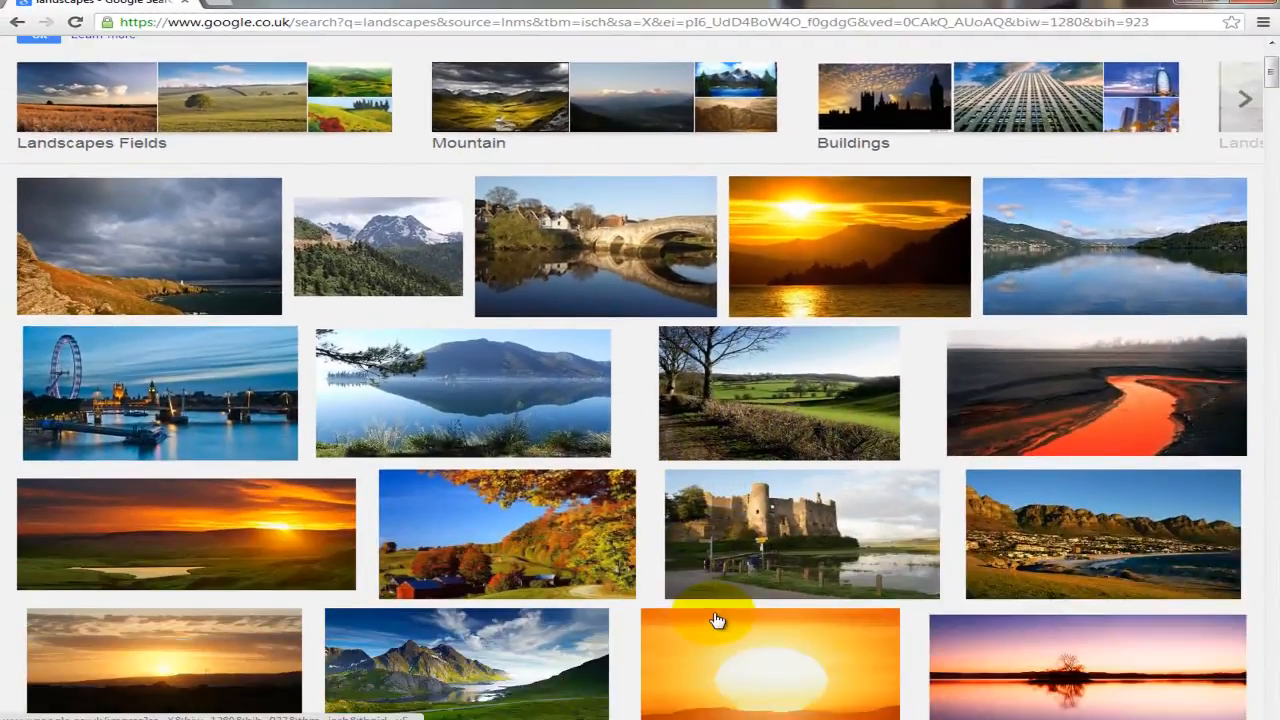
scroll(716, 621, "down", 3)
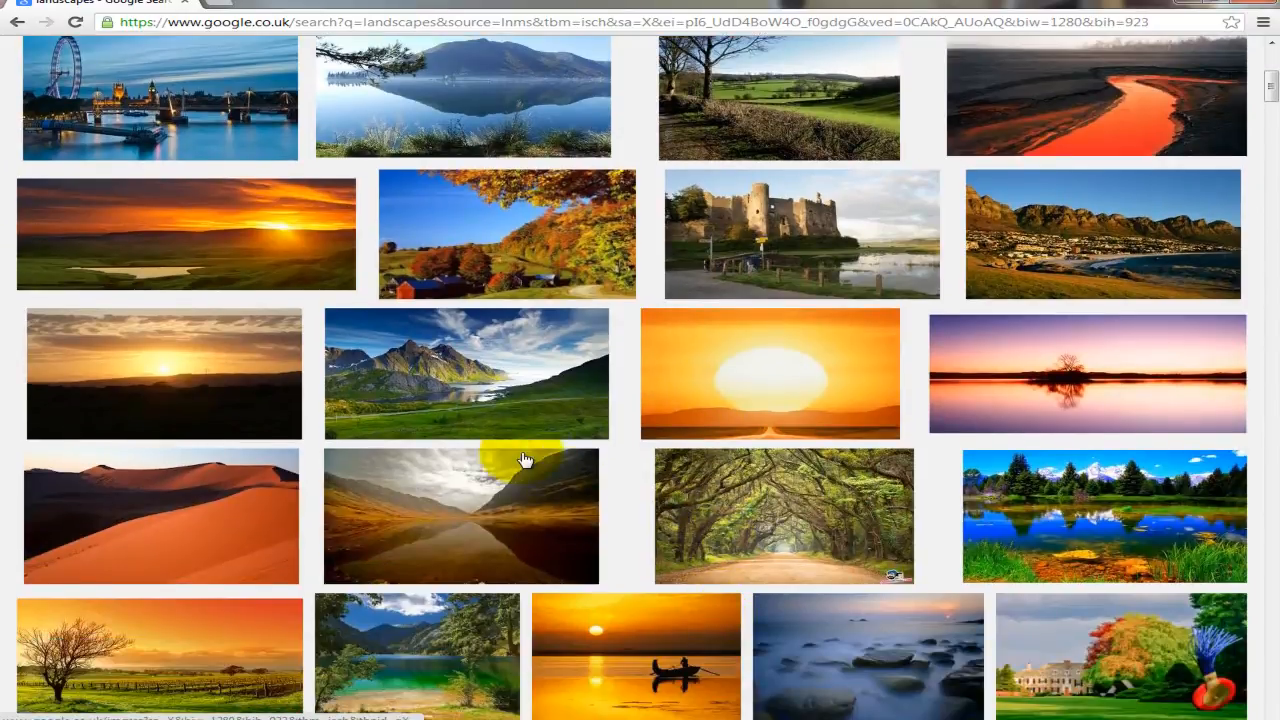
left_click(450, 370)
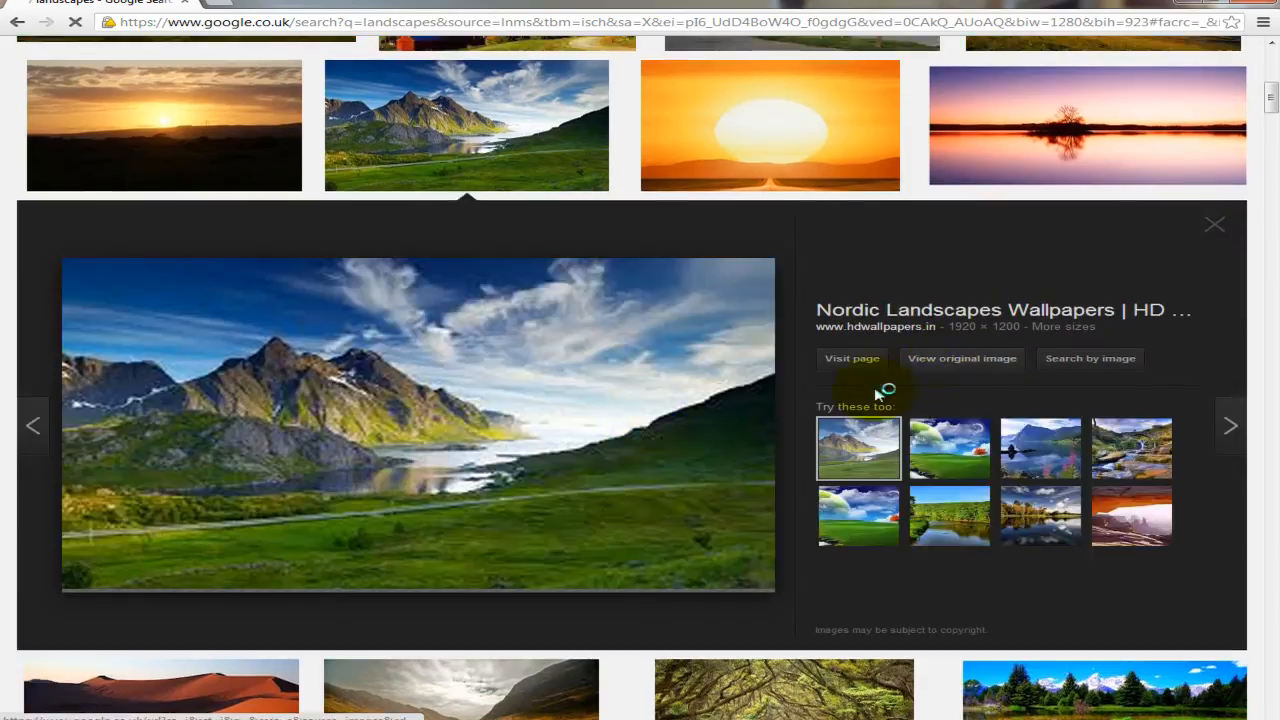
left_click(917, 375)
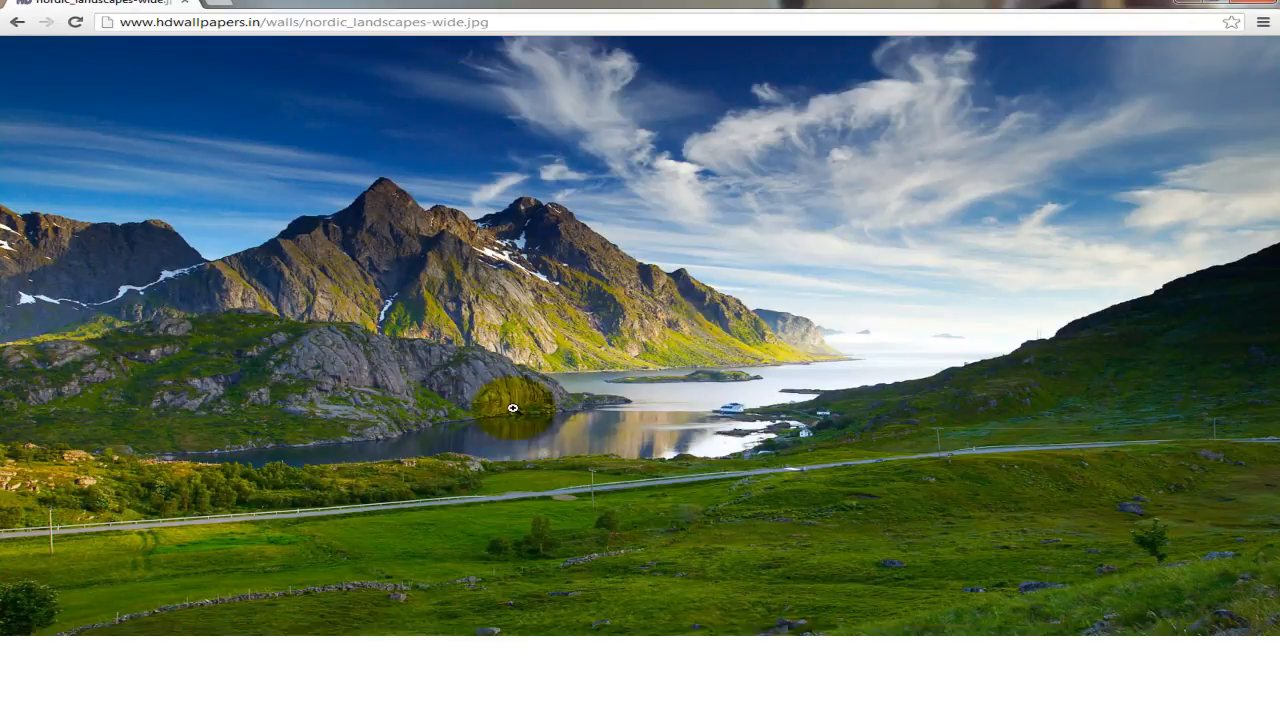
Save the wallpaper to the Desktop as the JPEG nordic_landscapes-wide and close the browser.
right_click(557, 319)
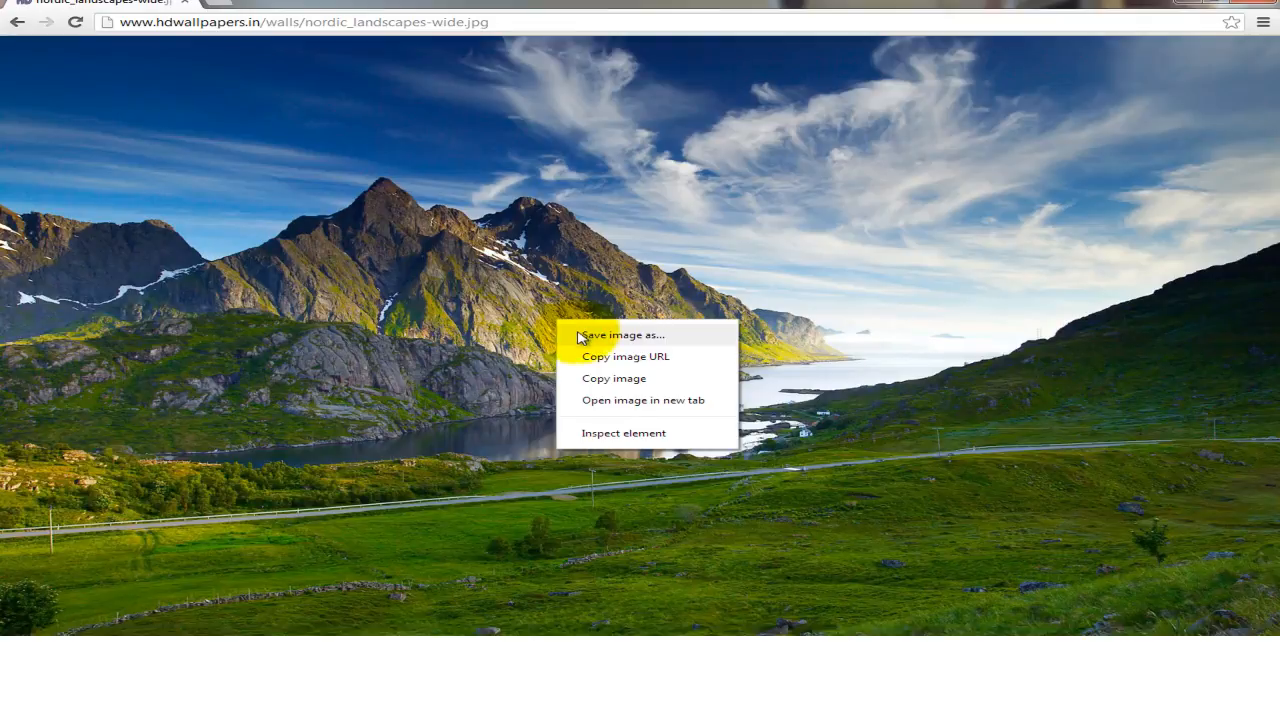
left_click(580, 336)
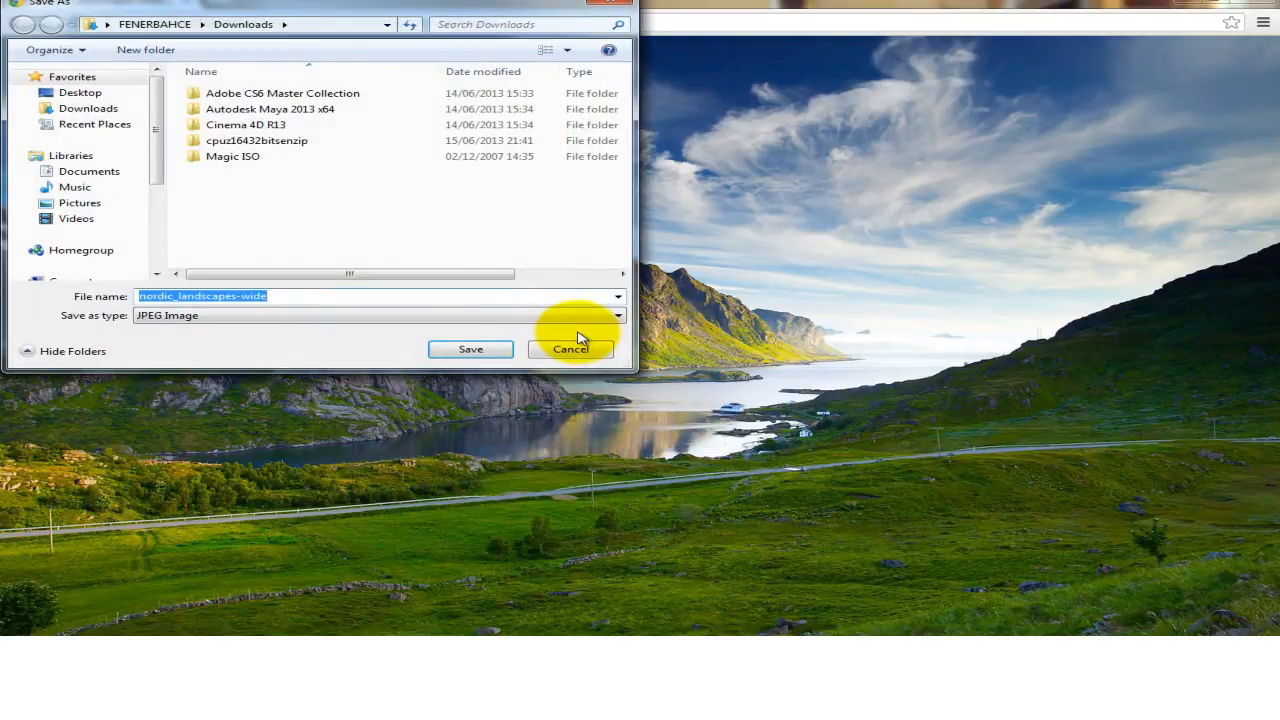
left_click(85, 92)
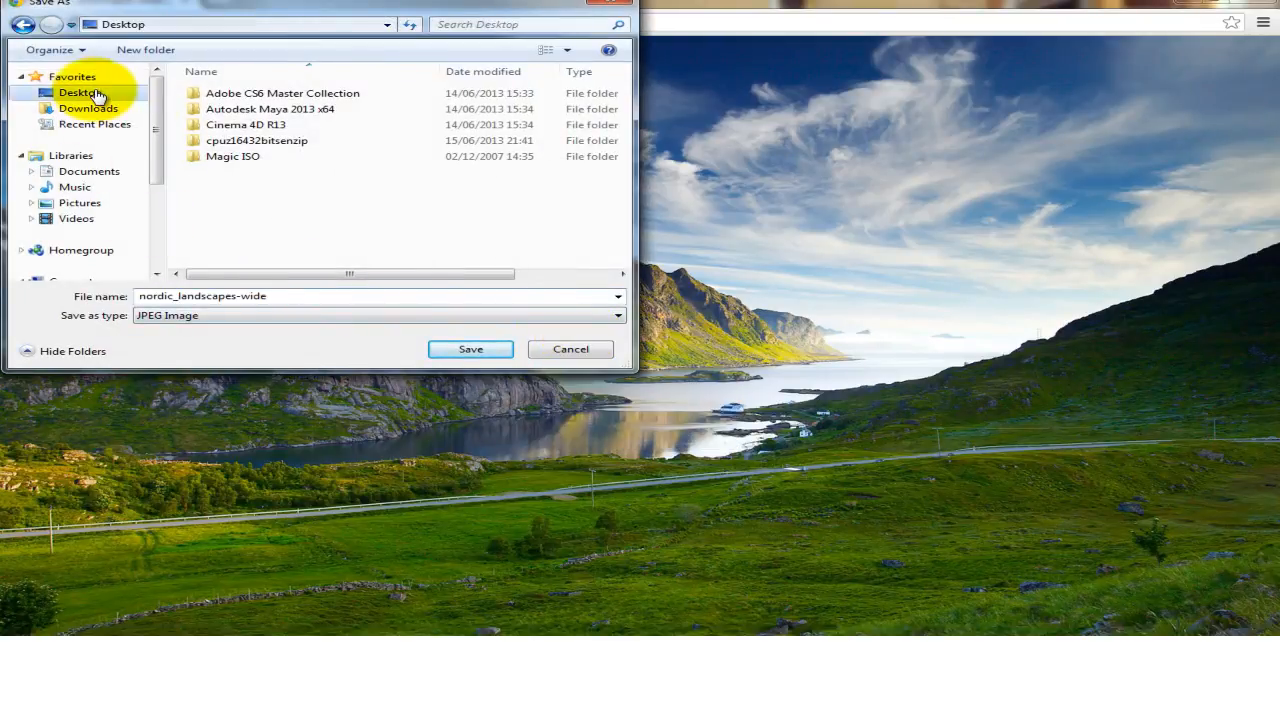
left_click(465, 349)
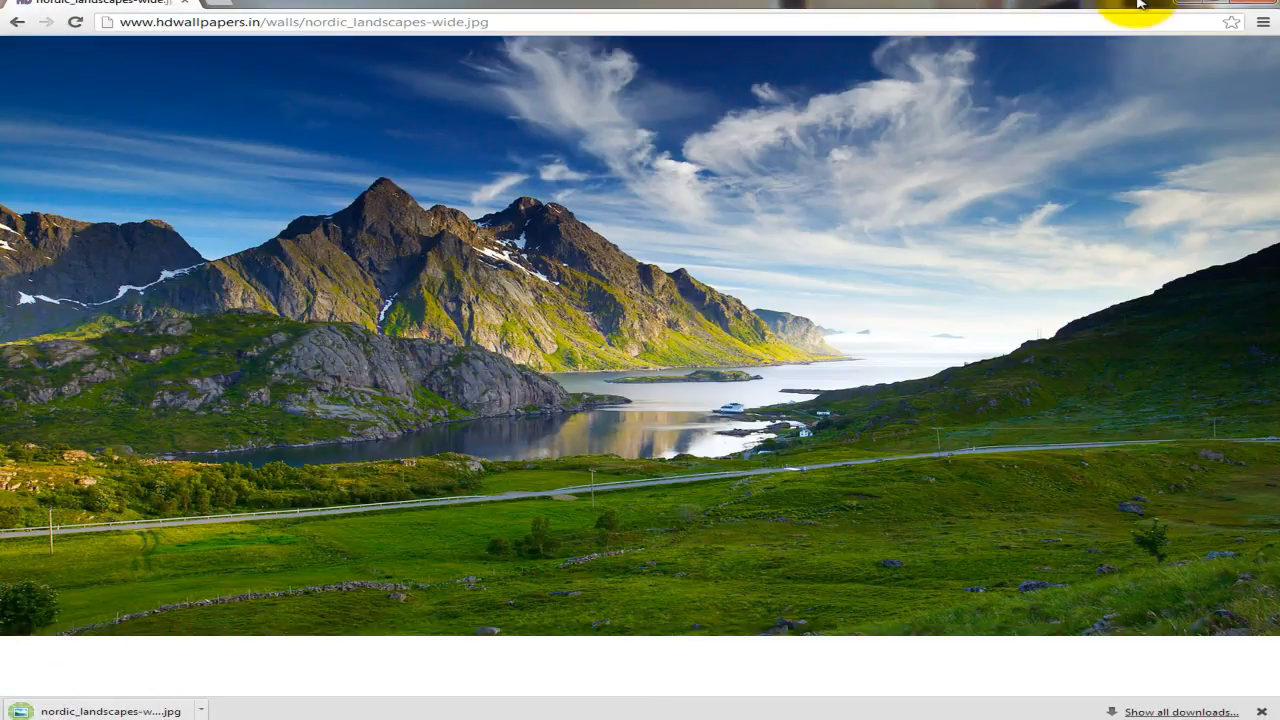
left_click(1249, 9)
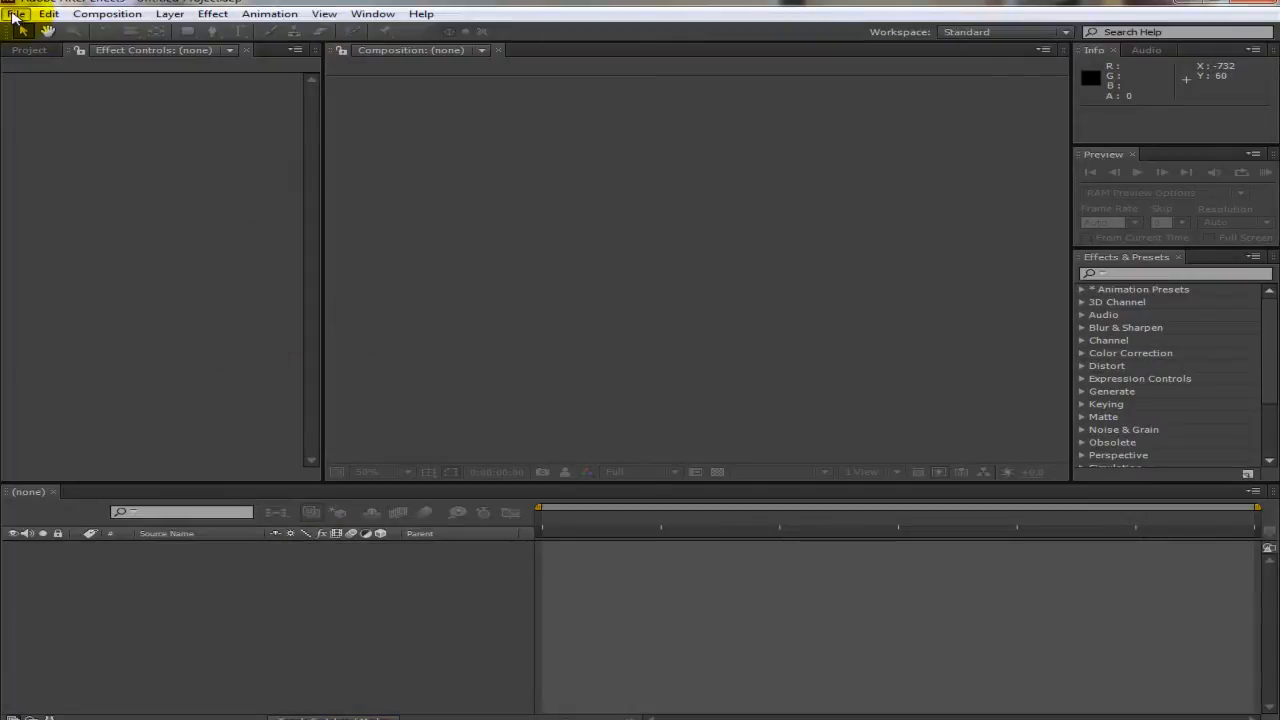
In After Effects, import nordic_landscapes-wide.jpg from the Desktop as footage.
left_click(15, 15)
mouse_move(129, 206)
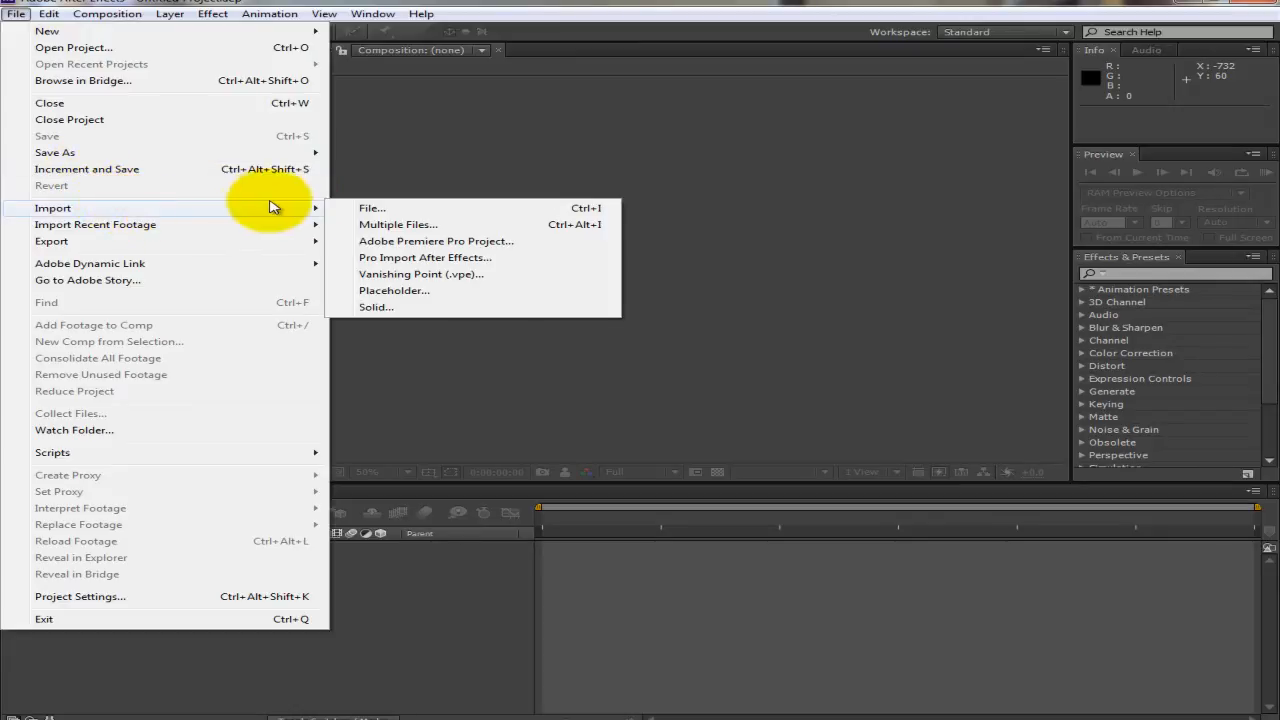
left_click(350, 212)
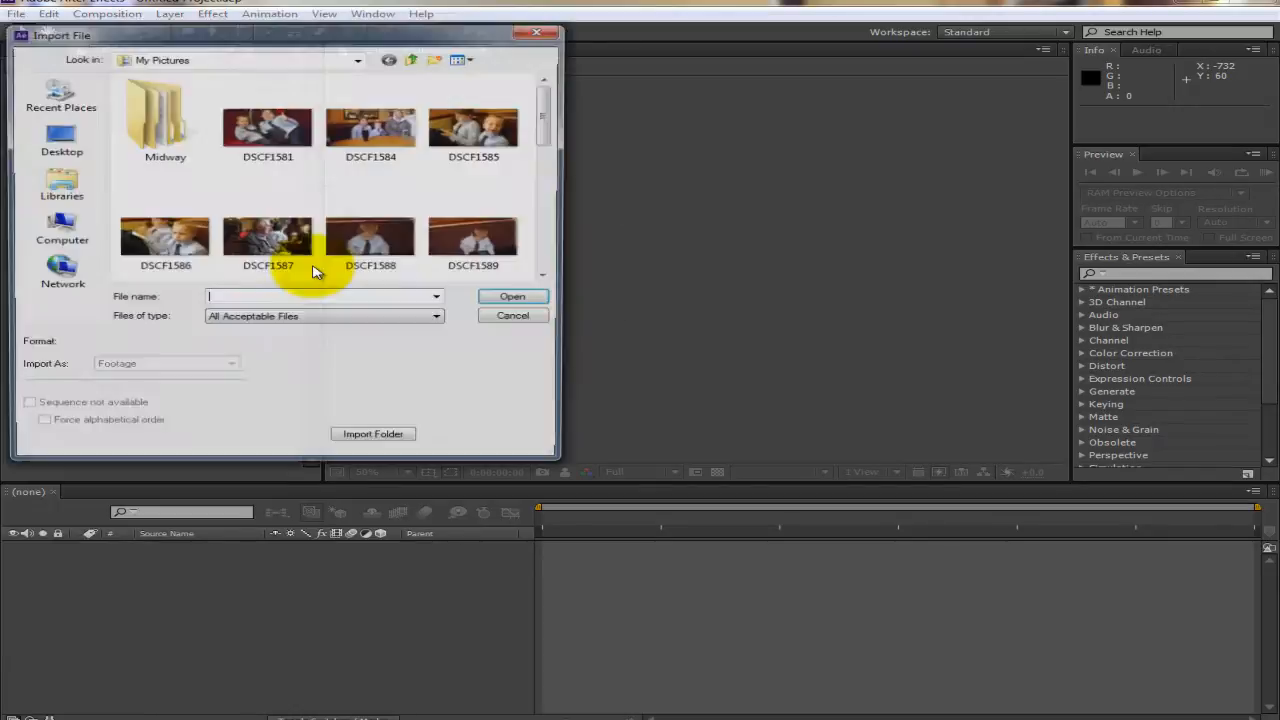
left_click(78, 149)
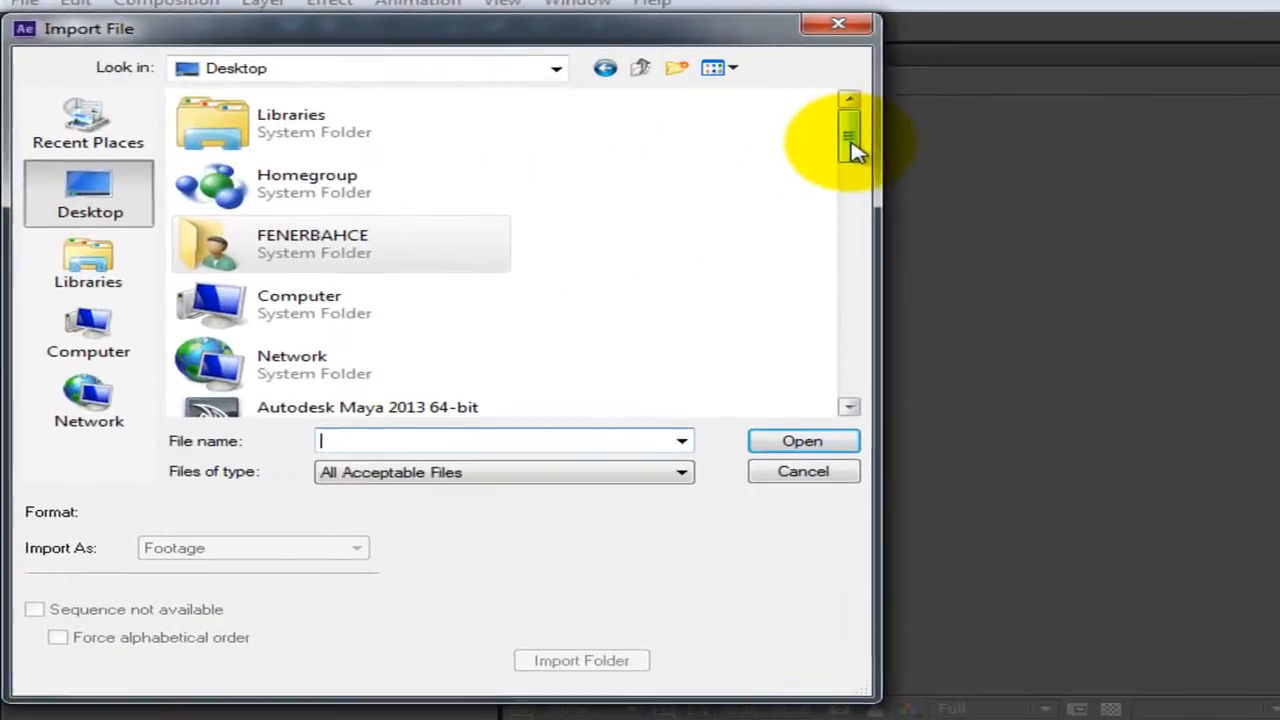
left_click_drag(852, 148, 790, 342)
double_click(200, 343)
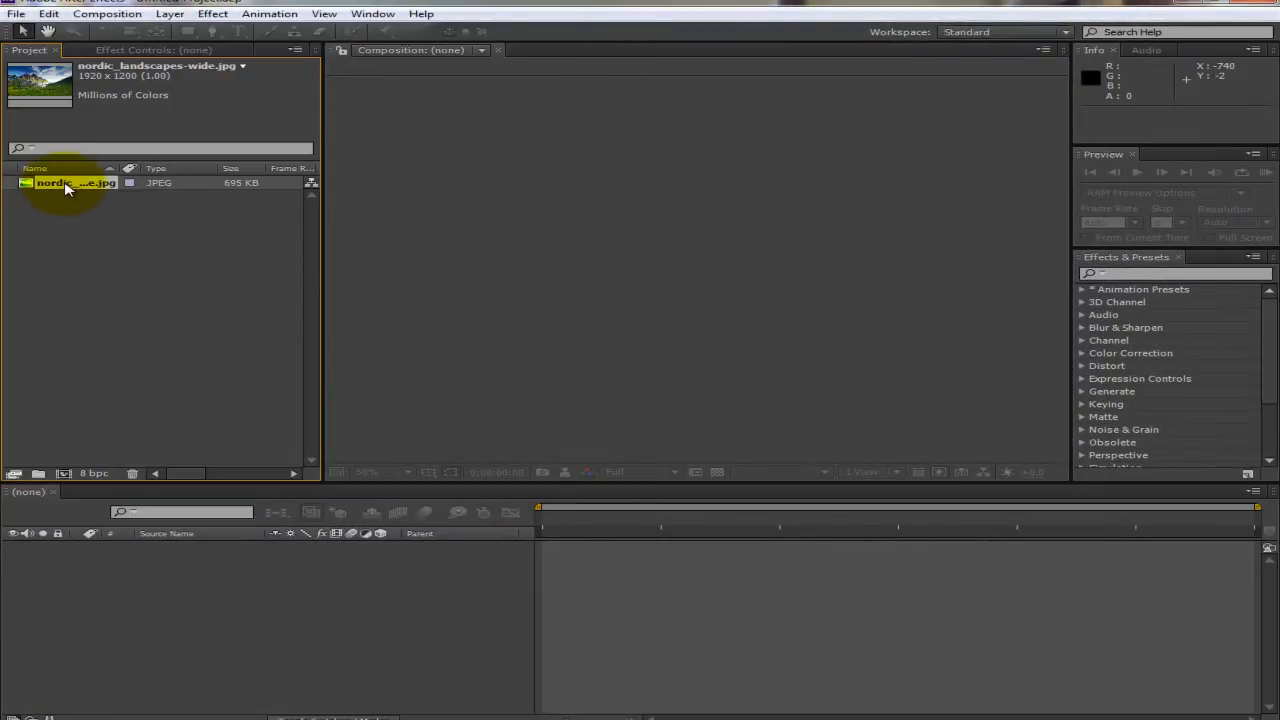
Create a new composition from the nordic_landscapes-wide.jpg footage.
left_click_drag(65, 191, 62, 476)
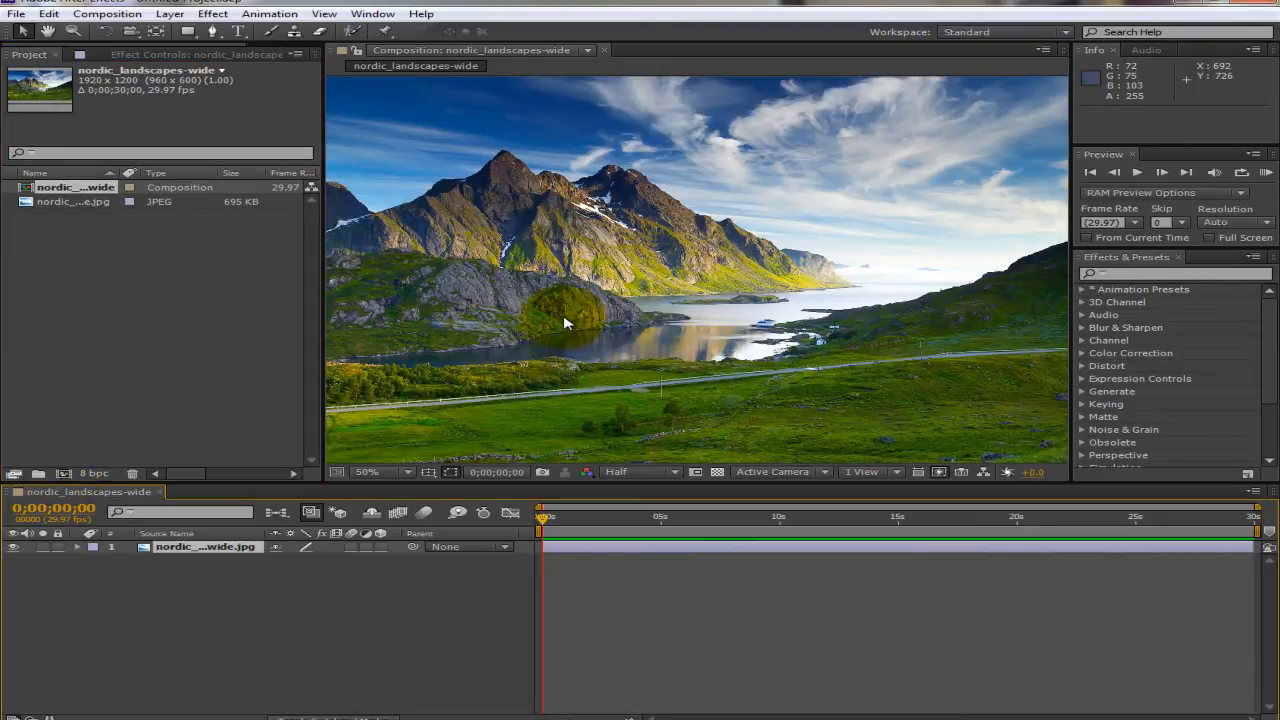
key("comma")
key("period")
key("comma")
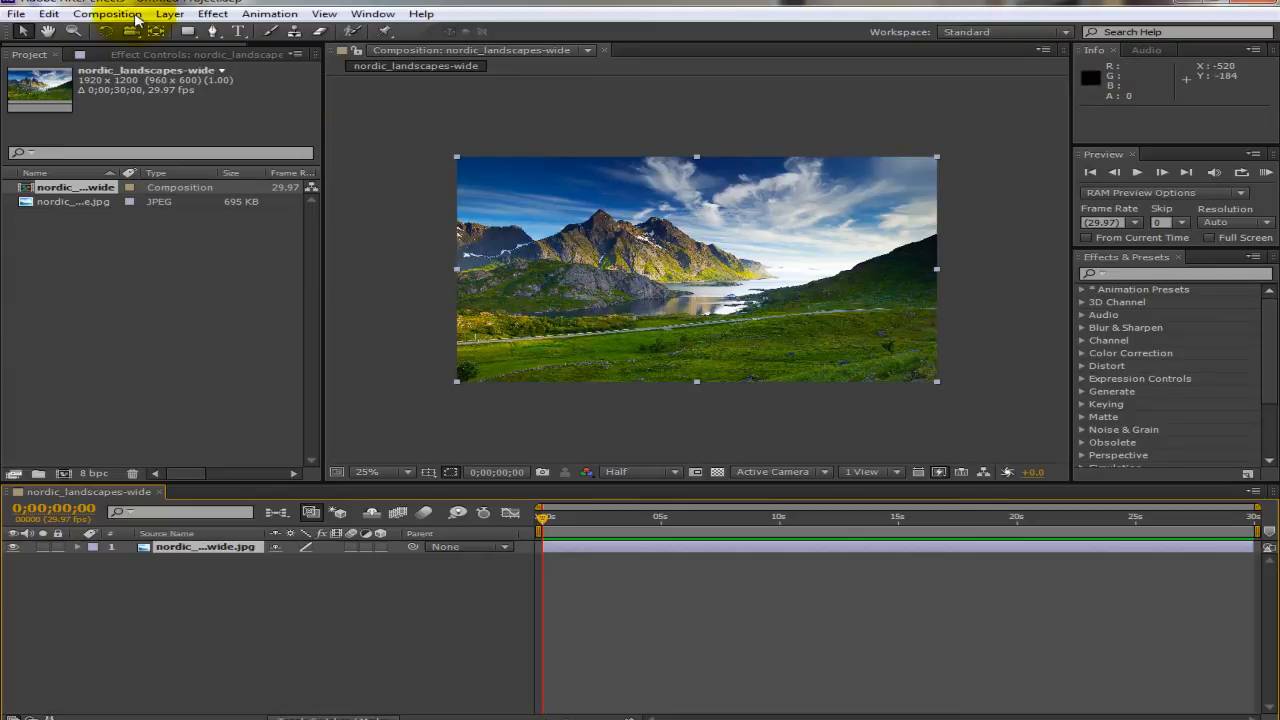
left_click(106, 14)
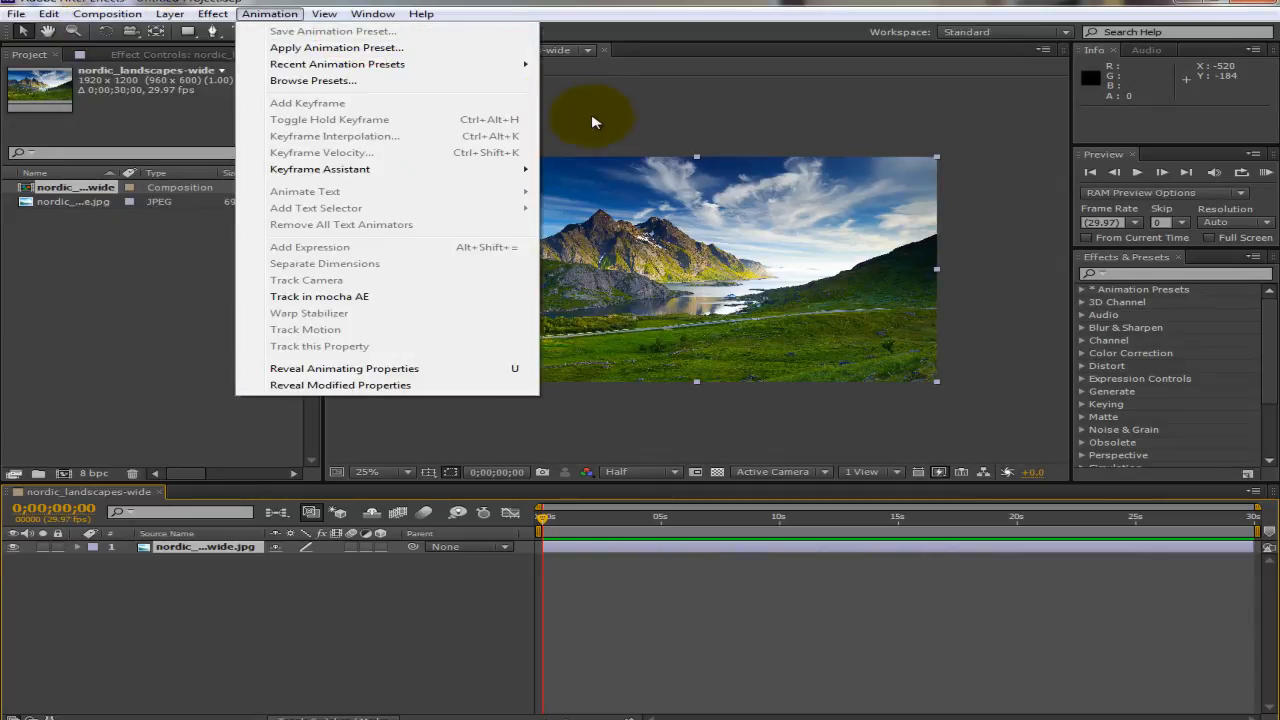
left_click(594, 118)
key("period")
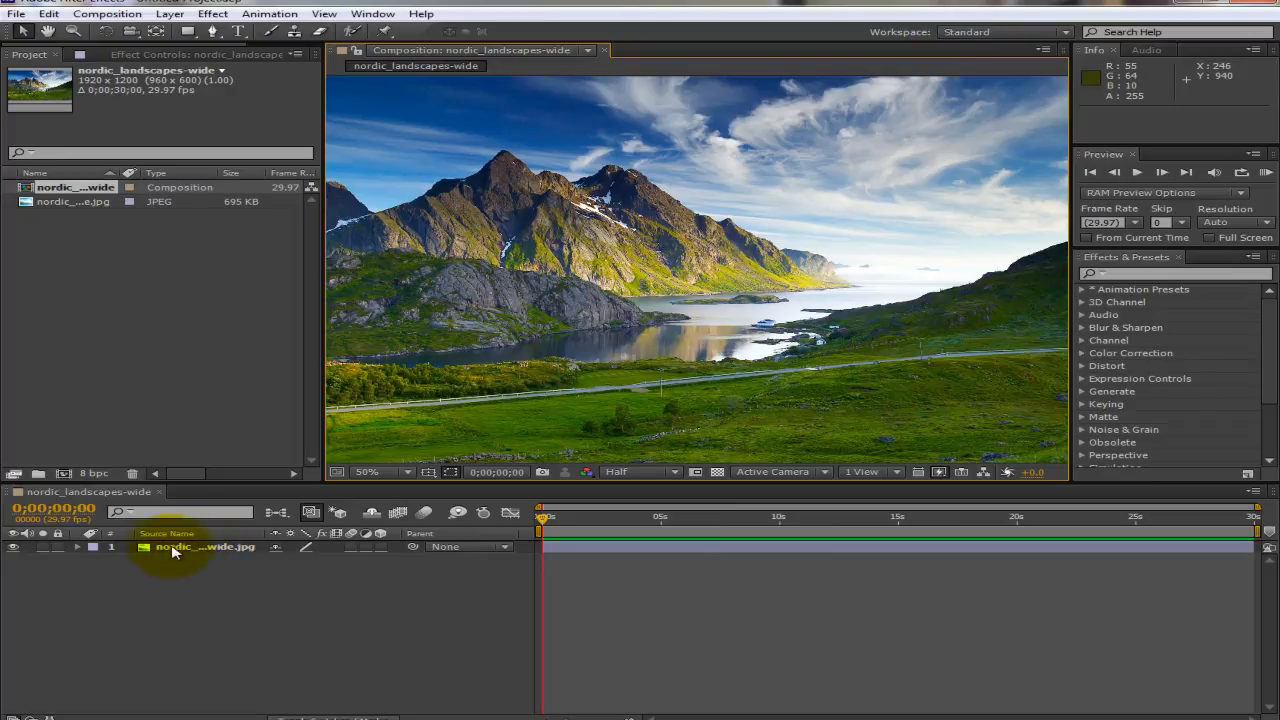
Apply the CC Snowfall simulation effect to the nordic_landscapes-wide.jpg layer.
right_click(556, 293)
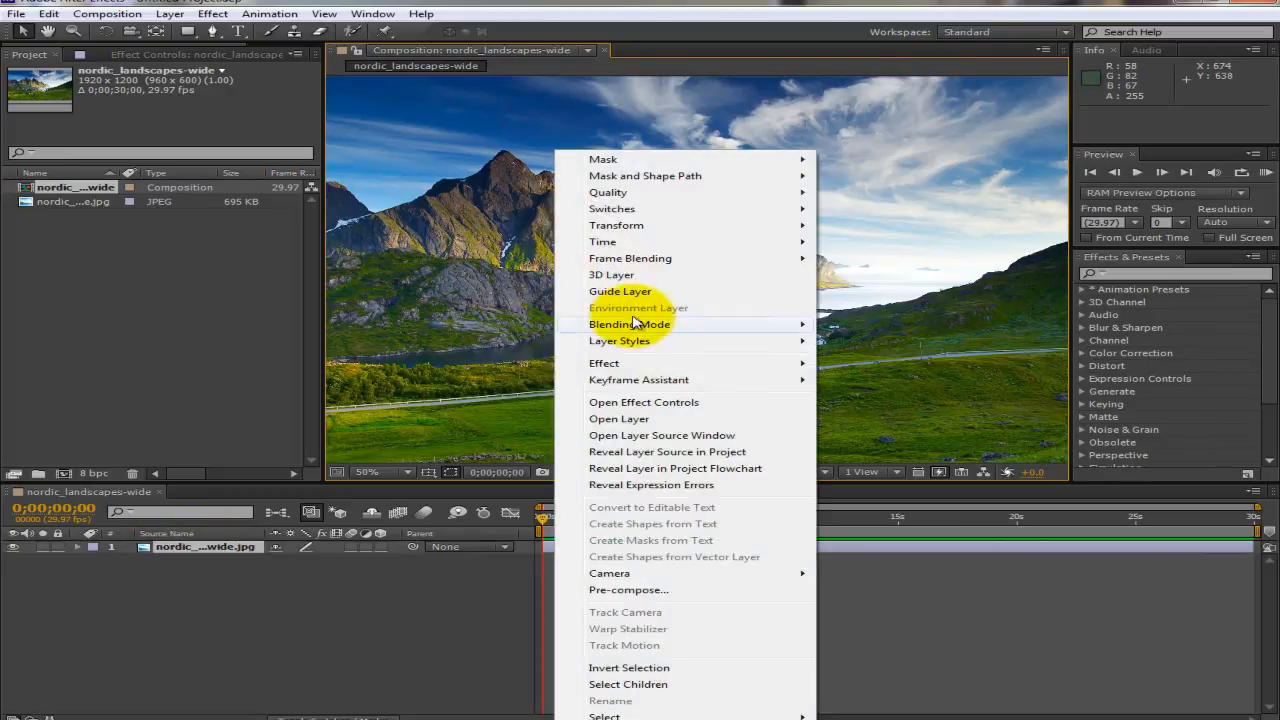
mouse_move(728, 368)
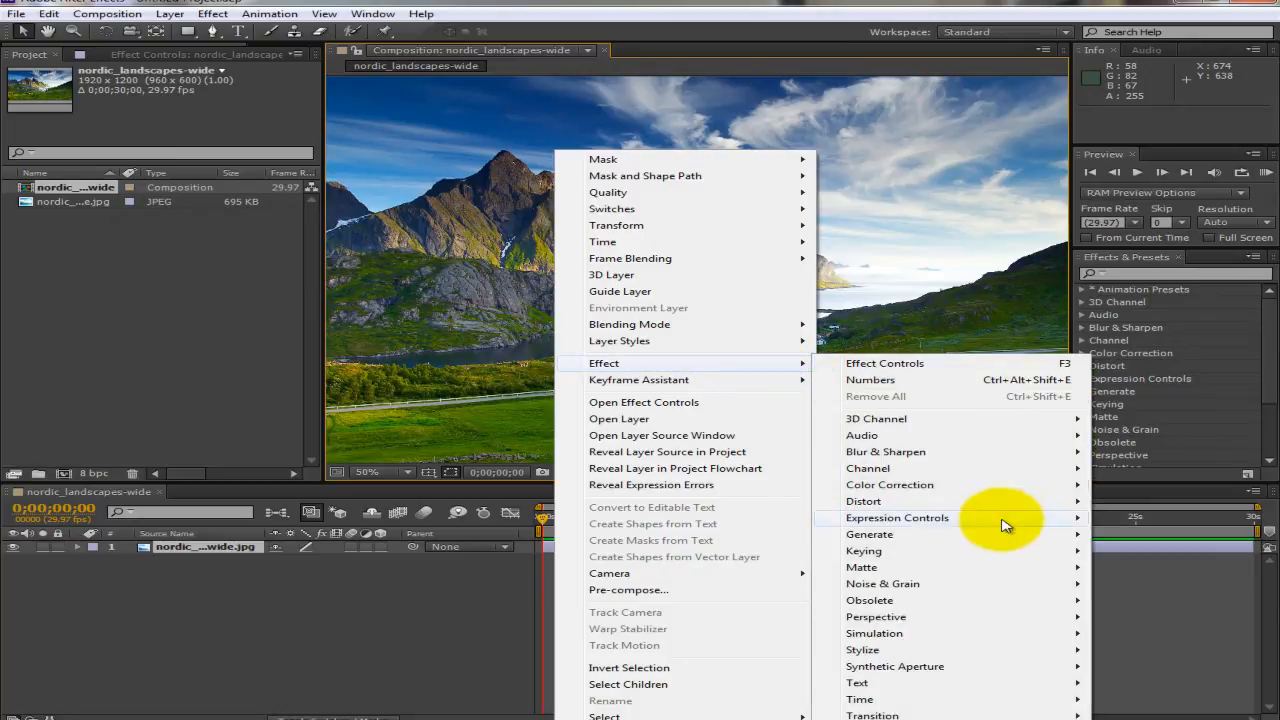
mouse_move(911, 638)
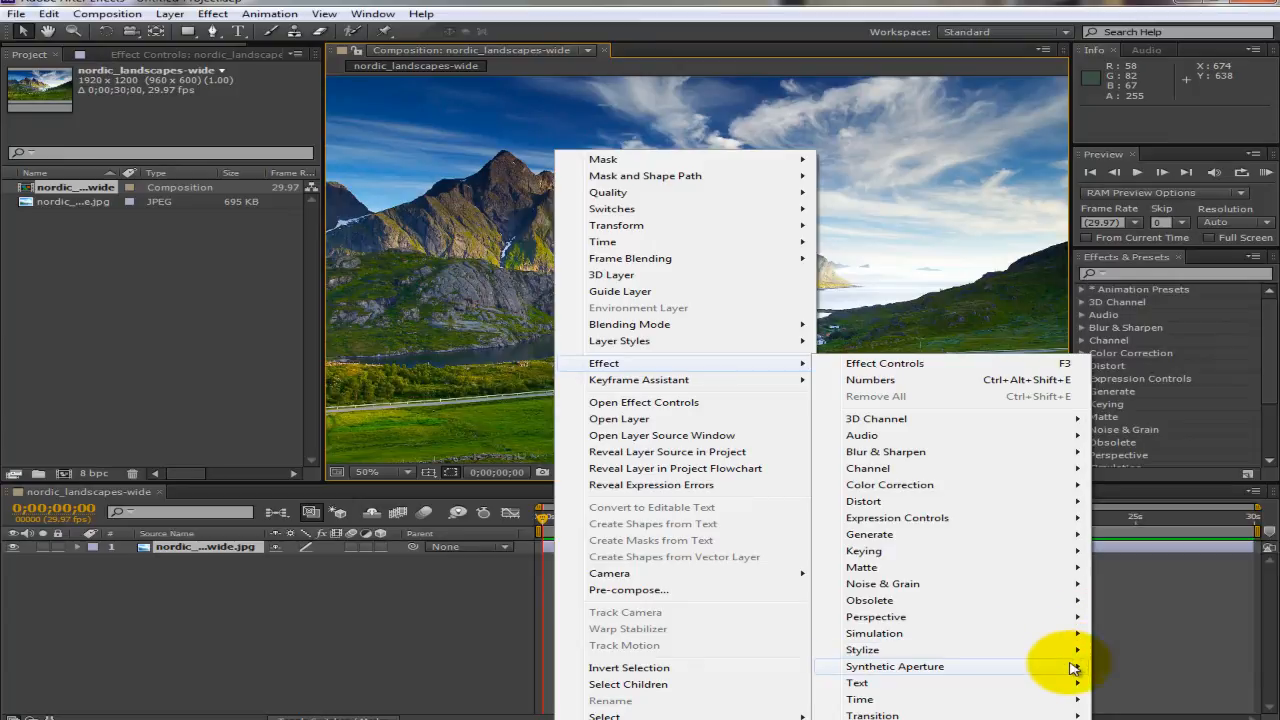
mouse_move(1073, 667)
mouse_move(1050, 616)
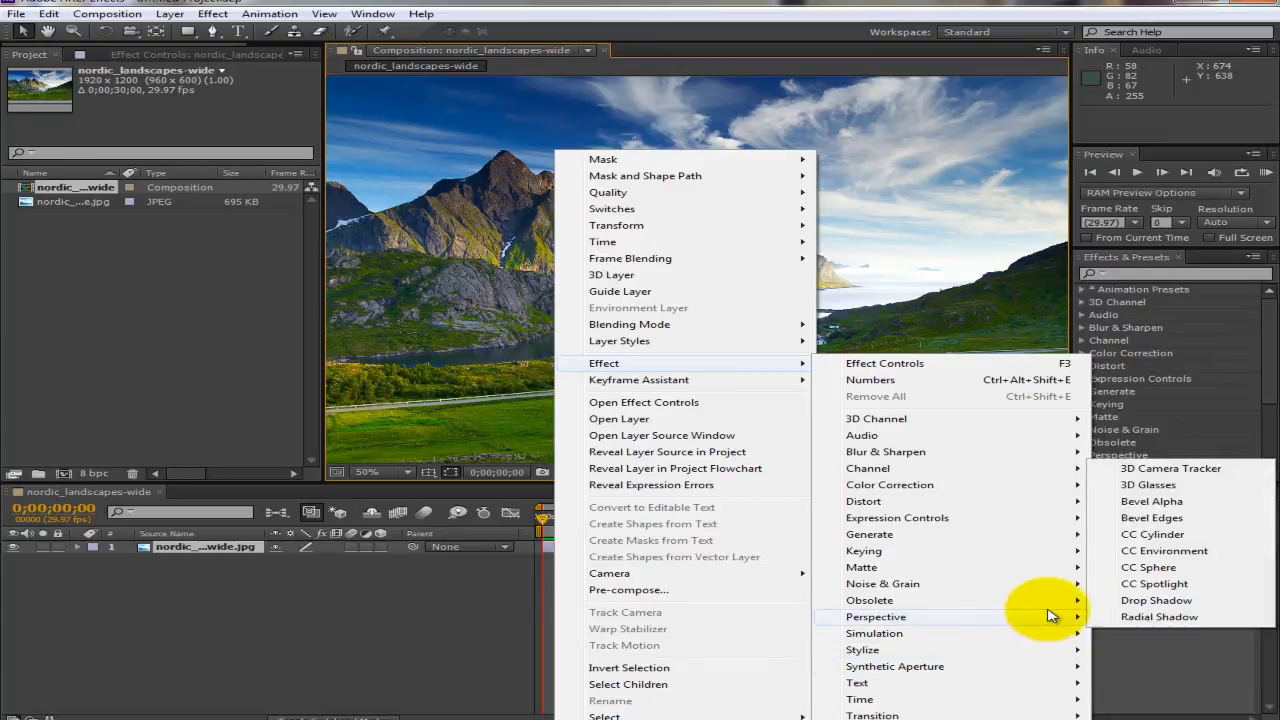
mouse_move(1050, 570)
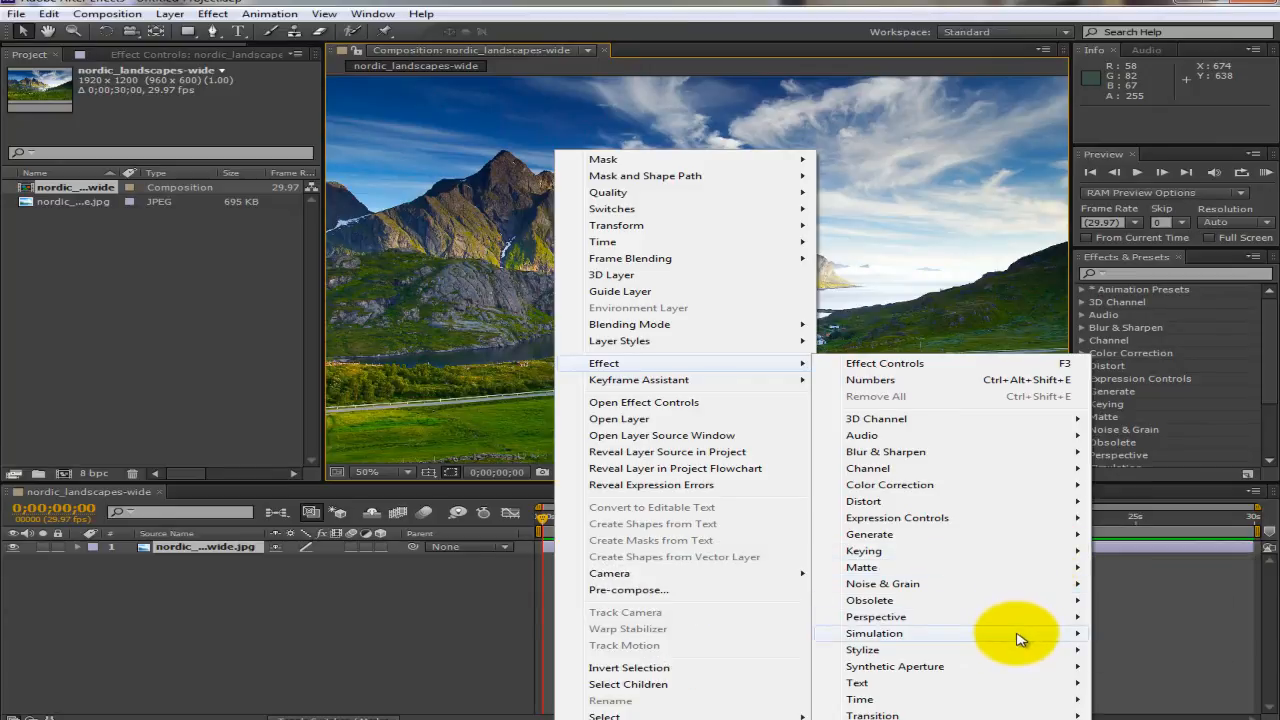
mouse_move(1018, 638)
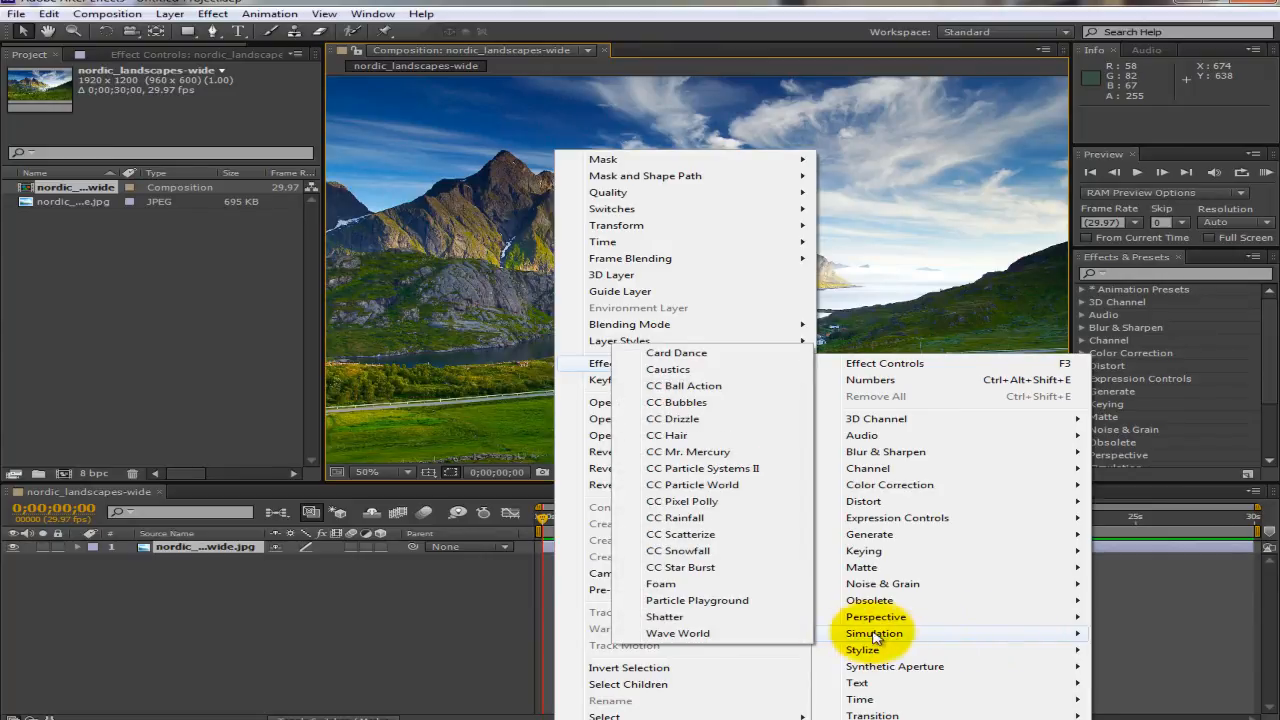
left_click(681, 553)
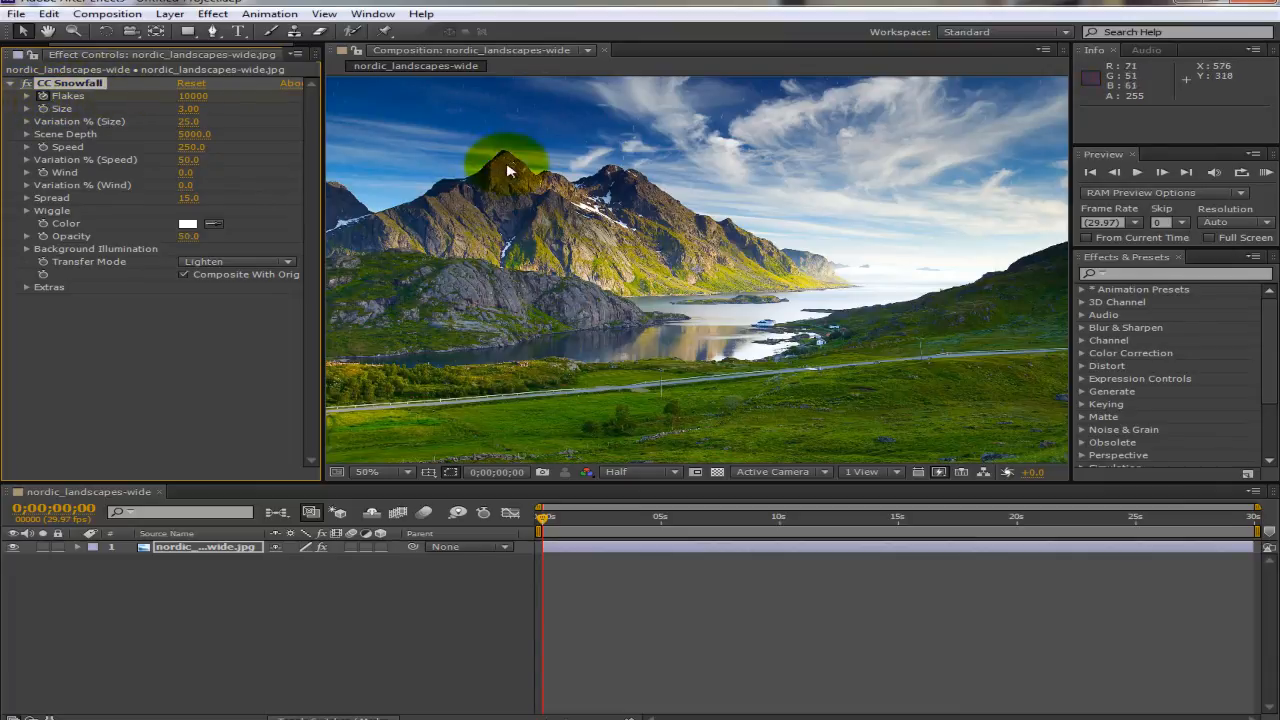
scroll(520, 165, "up", 3)
scroll(507, 195, "down", 3)
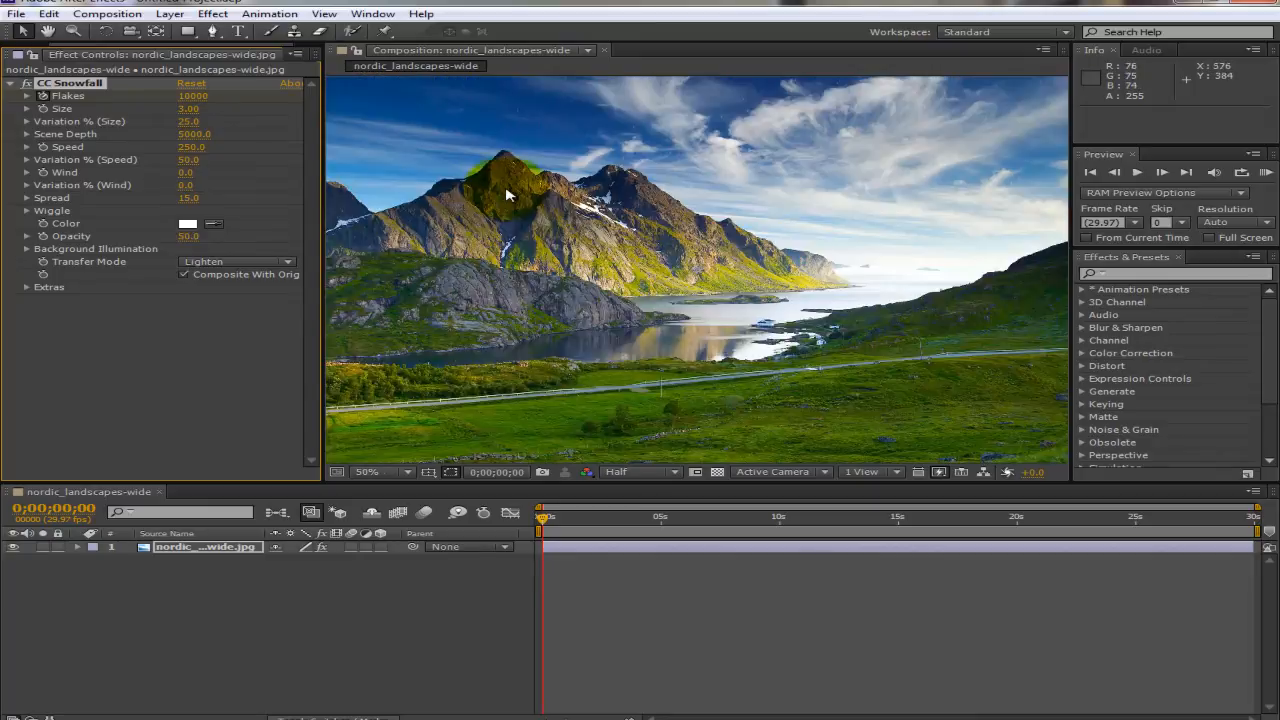
left_click(47, 31)
left_click_drag(560, 90, 586, 214)
left_click_drag(671, 280, 691, 194)
scroll(682, 226, "down", 1)
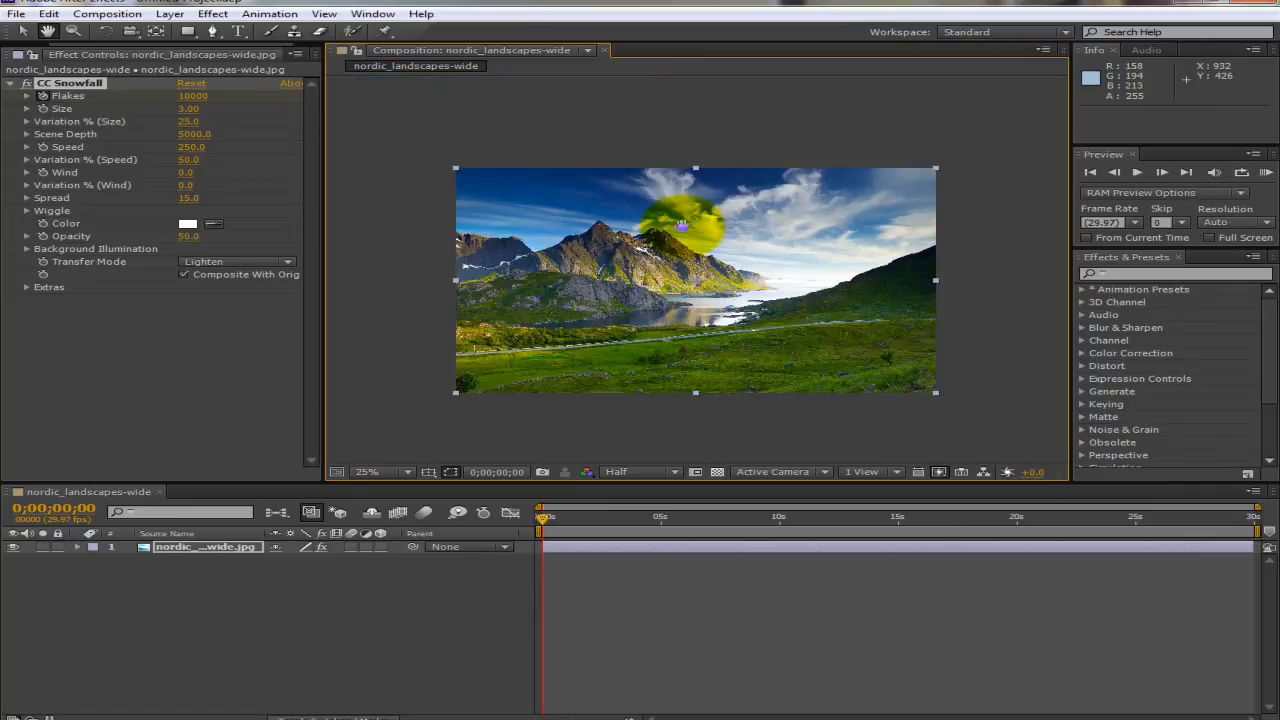
scroll(682, 226, "up", 1)
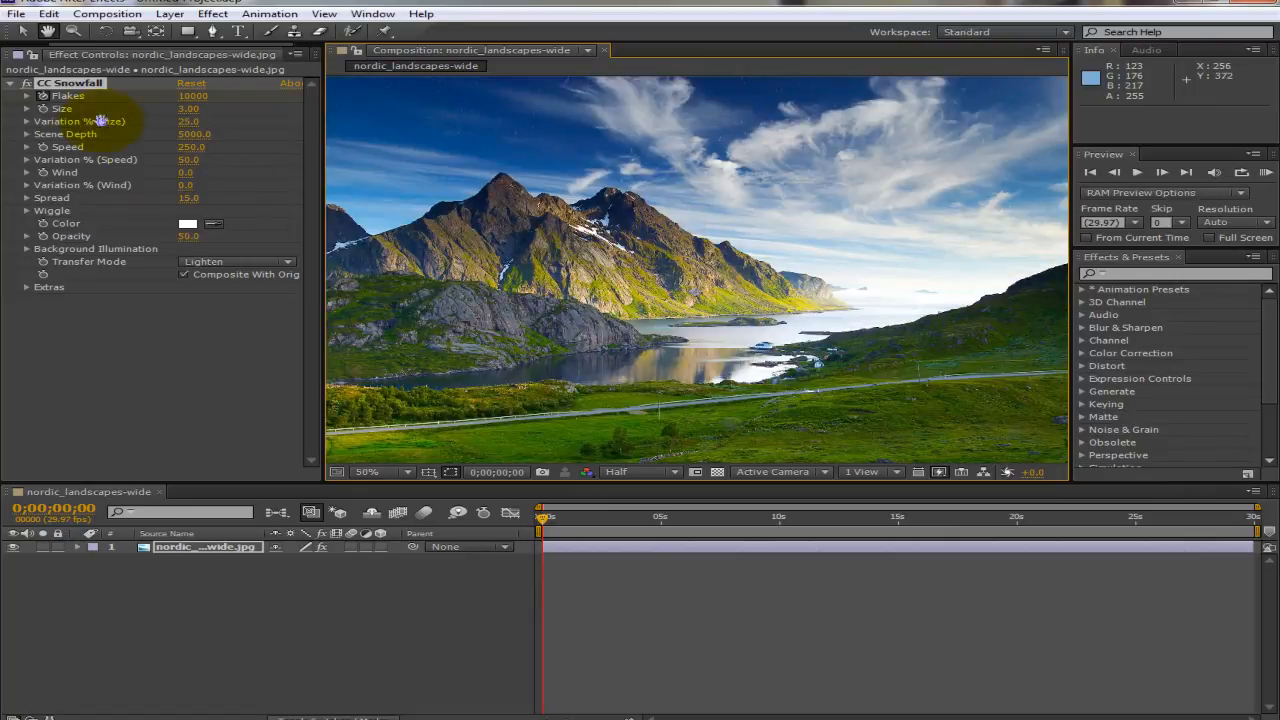
Return to the Selection tool and increase the CC Snowfall Size to 12.98.
left_click(22, 31)
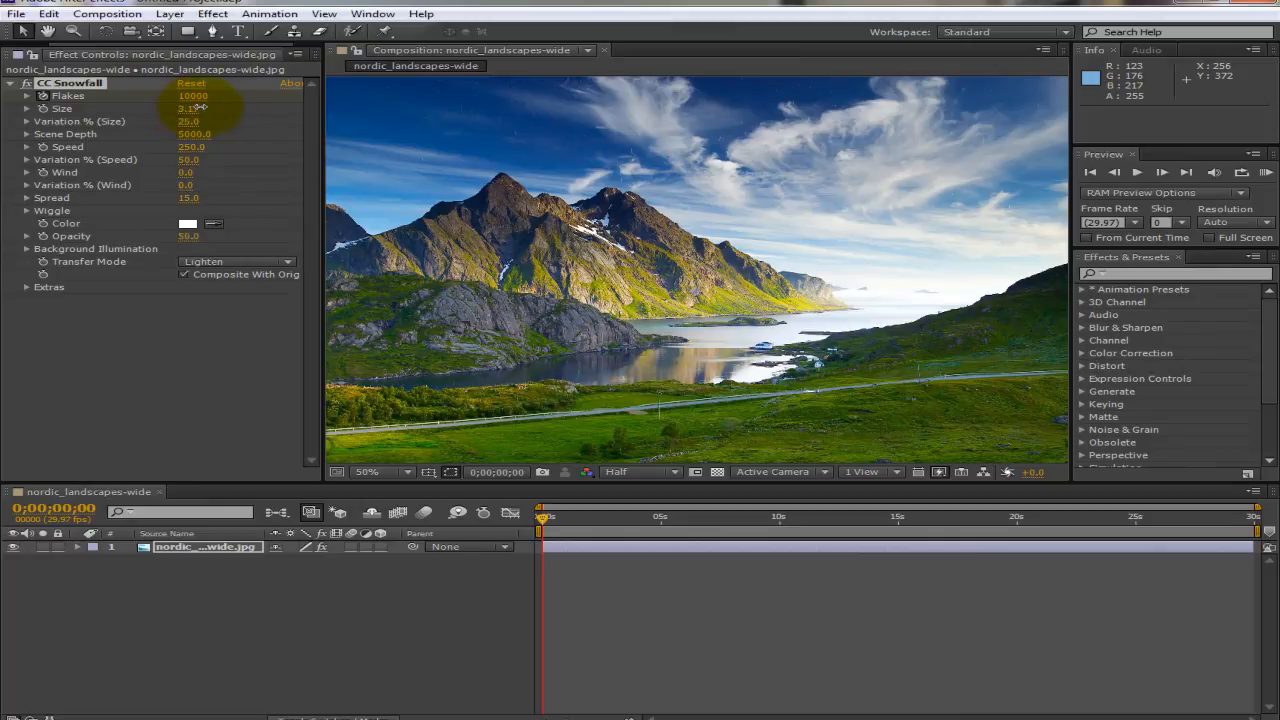
left_click_drag(304, 114, 900, 140)
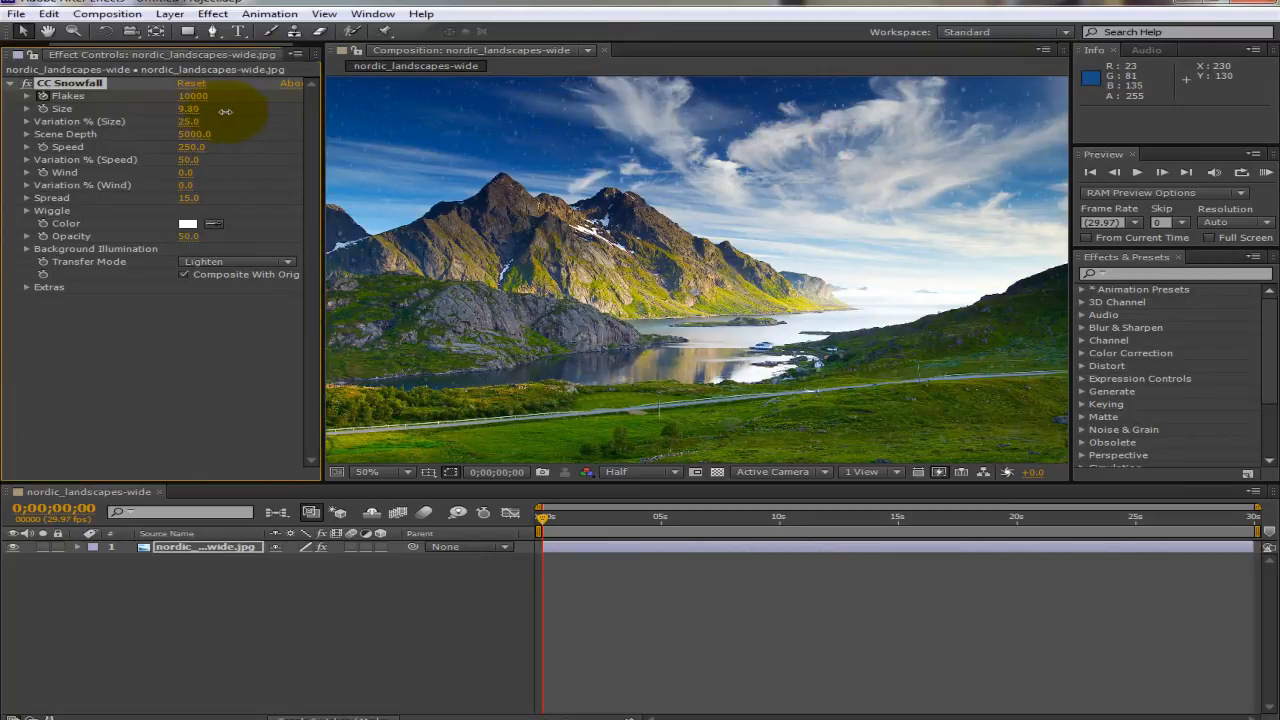
left_click_drag(294, 118, 598, 150)
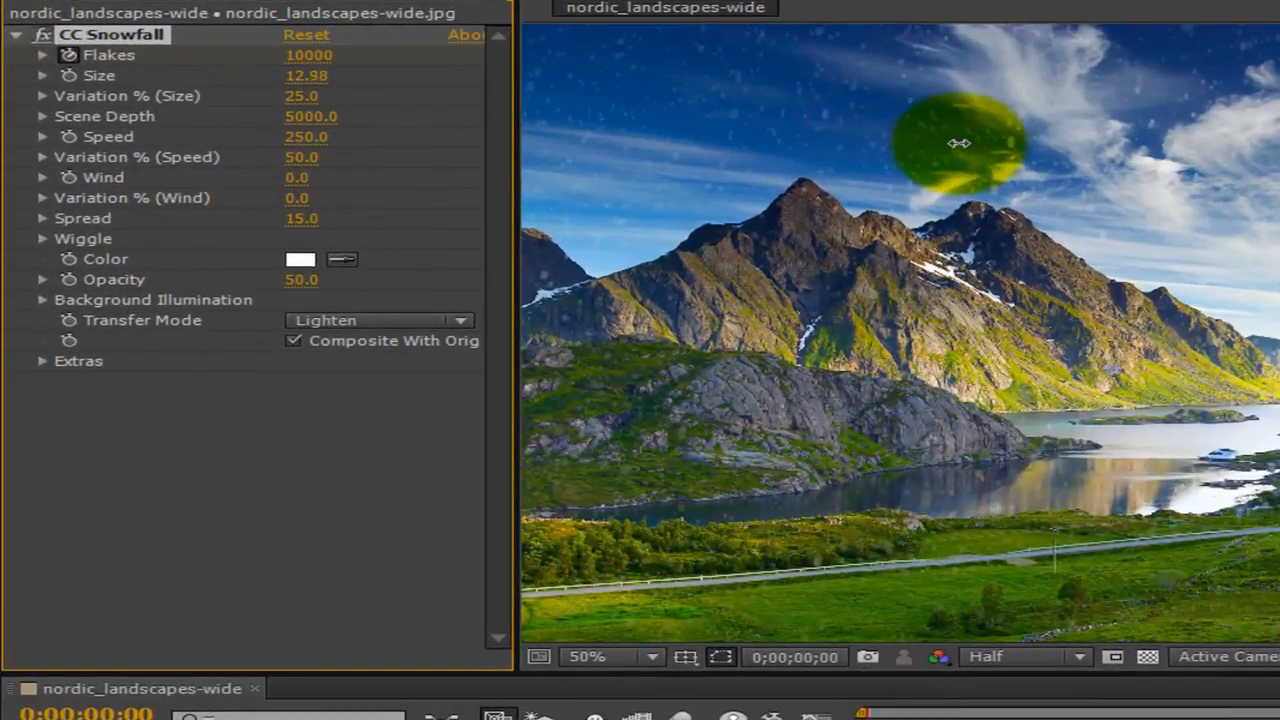
Increase the CC Snowfall Size to 13.66 and raise its Speed to 399.1.
left_click_drag(958, 143, 1056, 161)
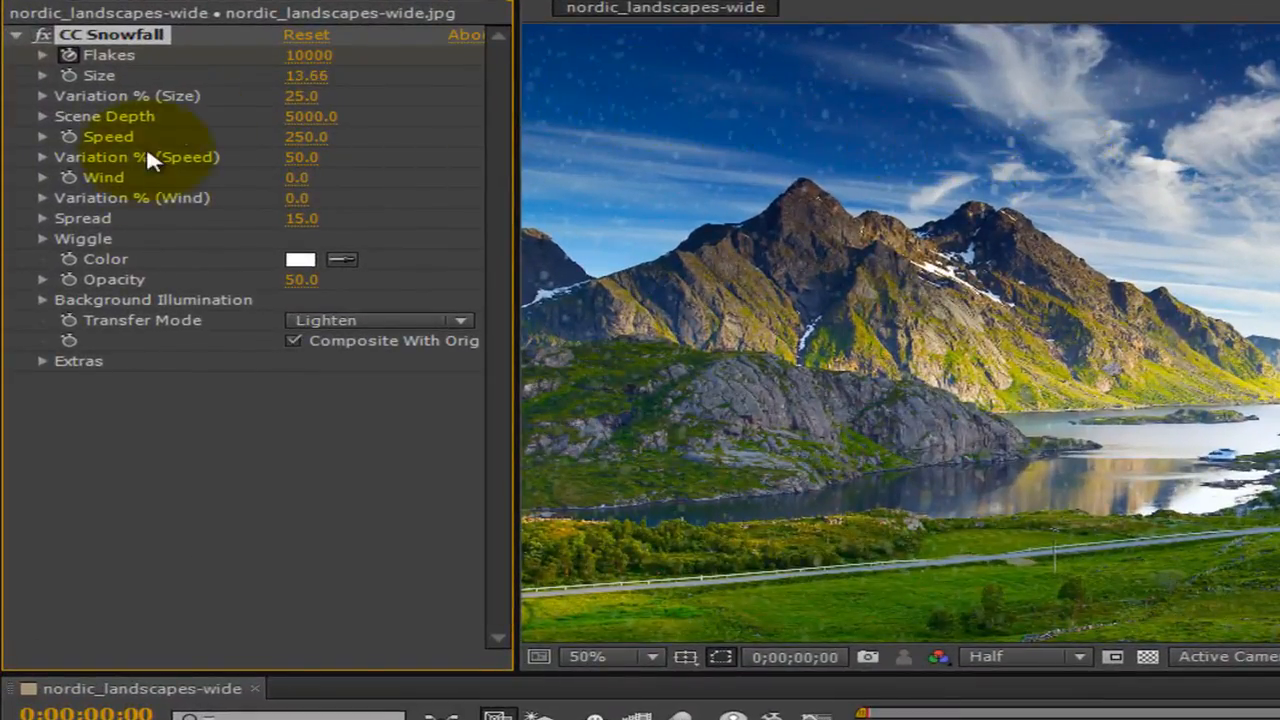
left_click(36, 133)
left_click_drag(162, 167, 232, 178)
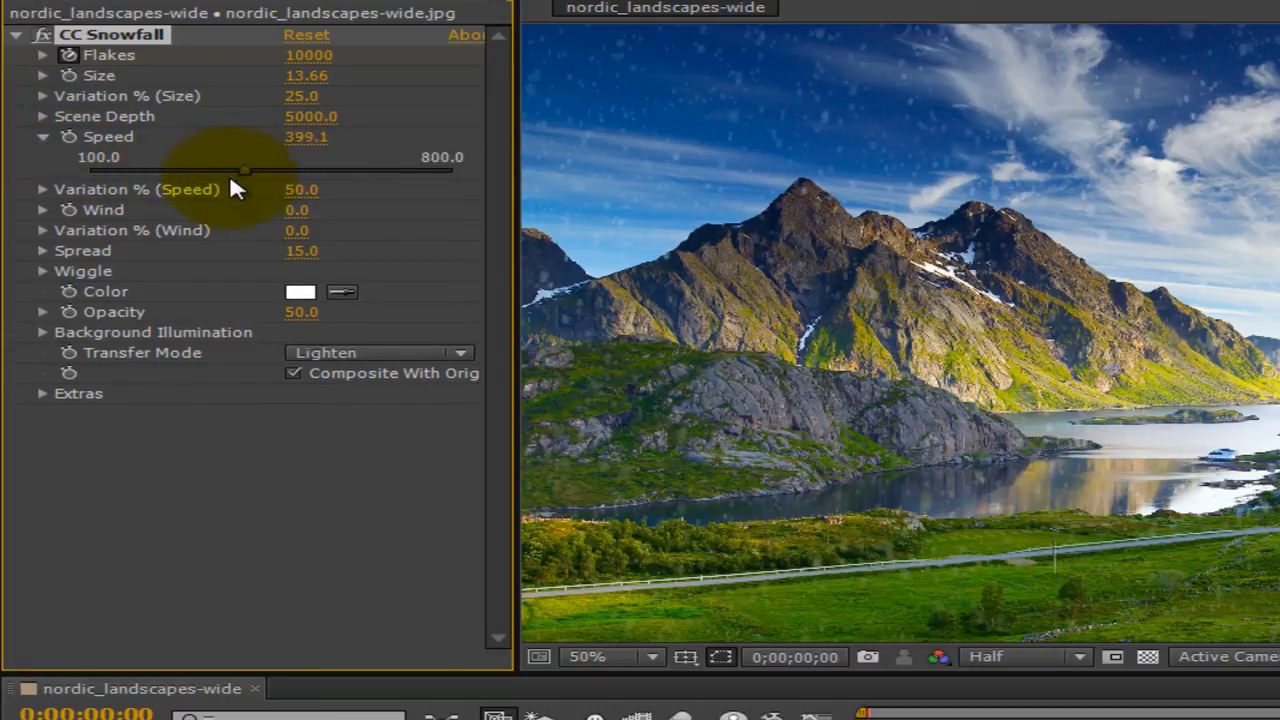
Add sideways movement to the snow by setting the CC Snowfall Wind to 13.9.
left_click(42, 210)
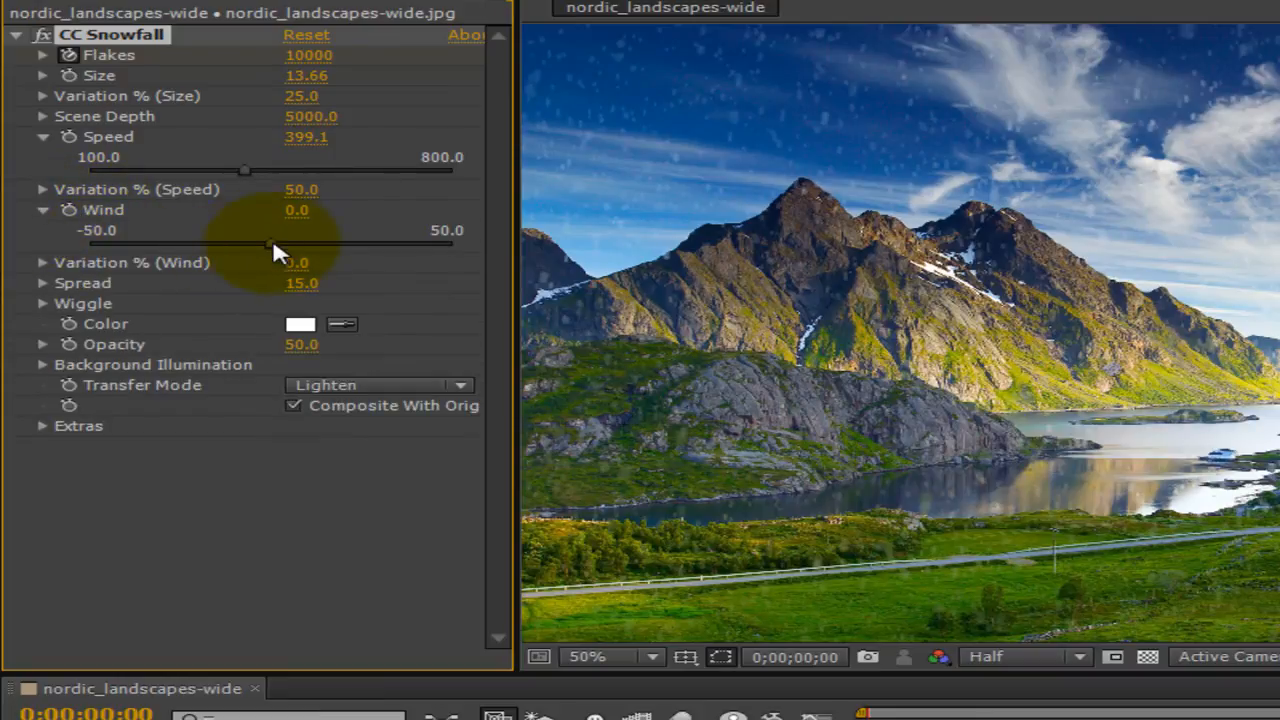
left_click_drag(274, 244, 316, 246)
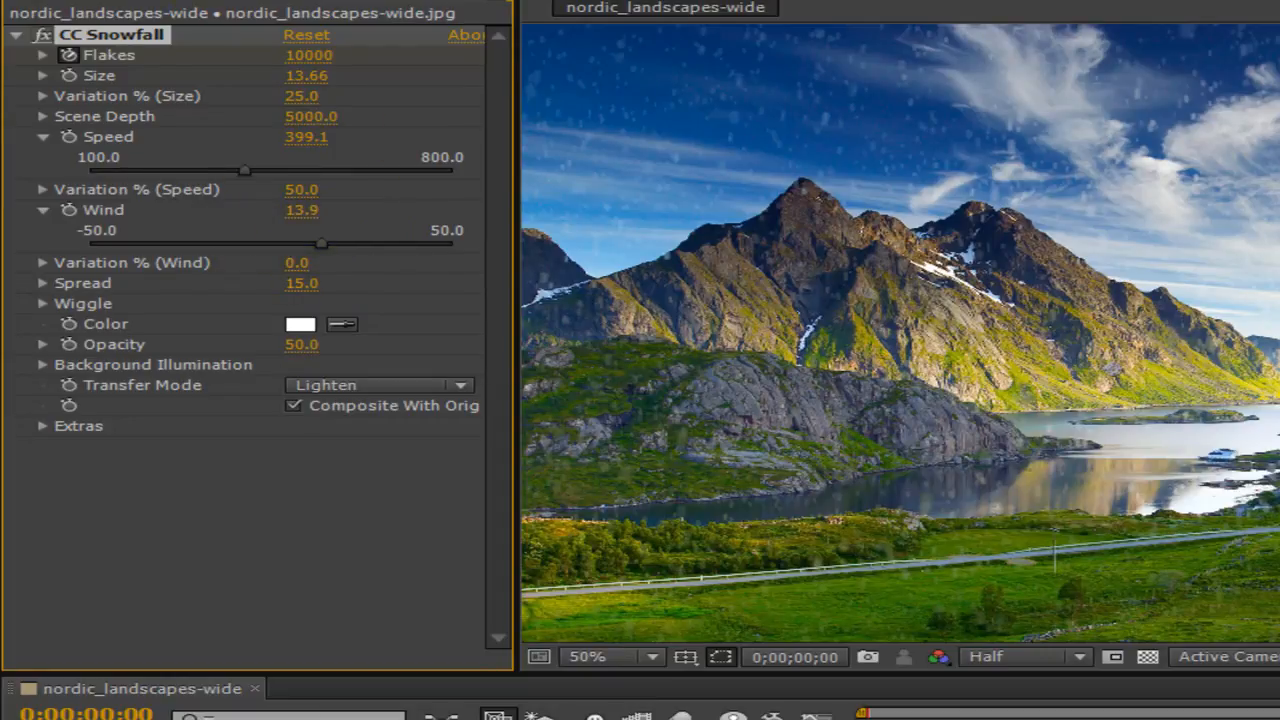
Cache the work area in the background and run a RAM preview of the snowfall.
left_click(142, 1)
left_click(118, 158)
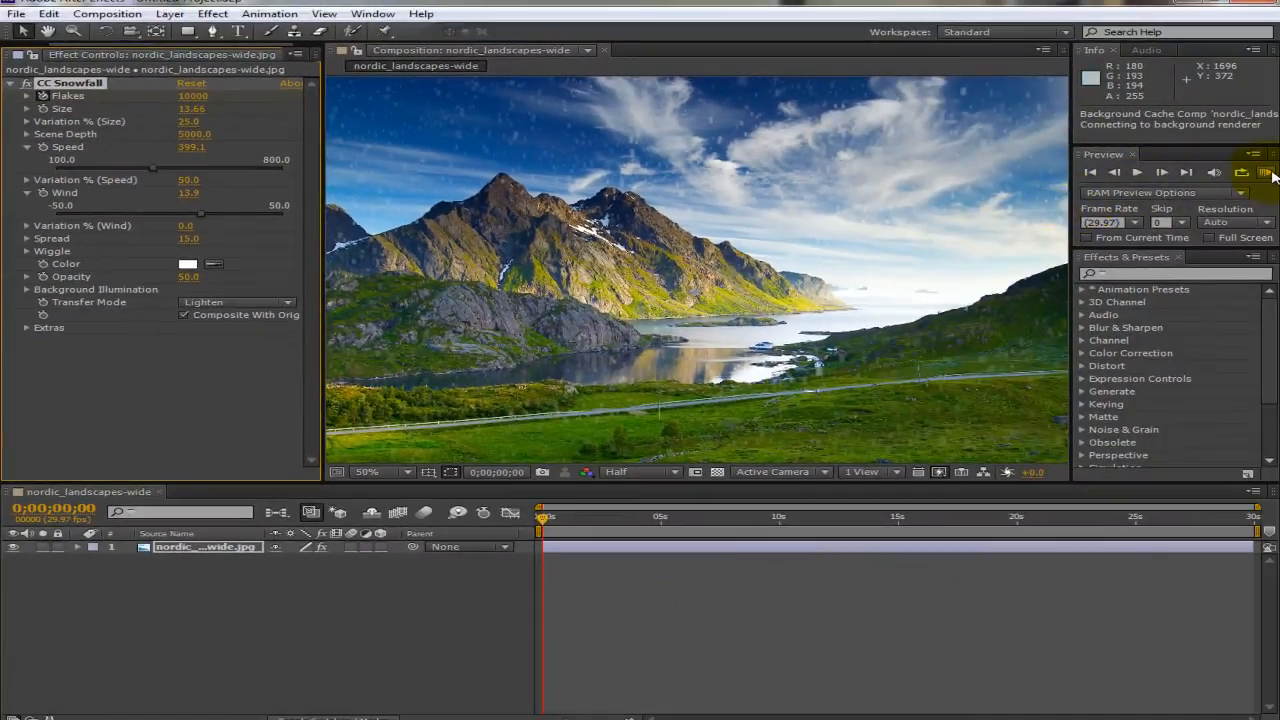
left_click(1265, 172)
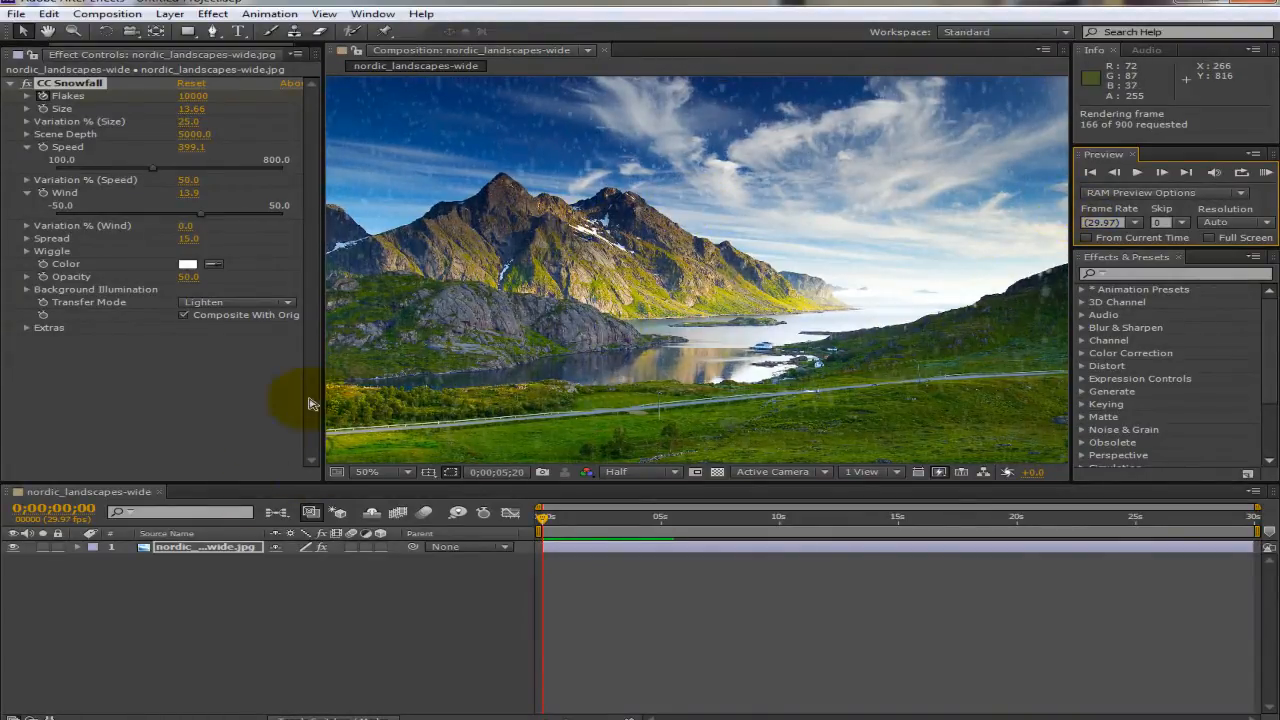
key("space")
key("space")
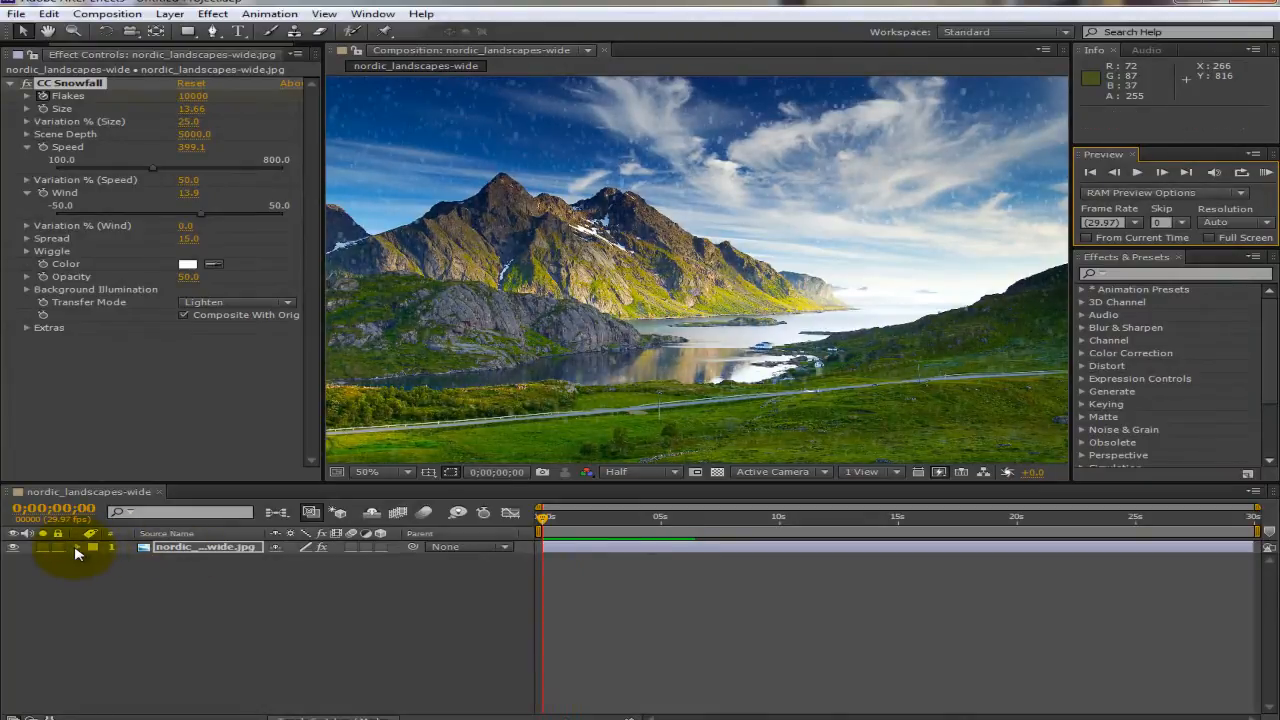
Lower the nordic_landscapes-wide.jpg layer's Opacity to 68% and play back the darkened scene briefly.
left_click(78, 547)
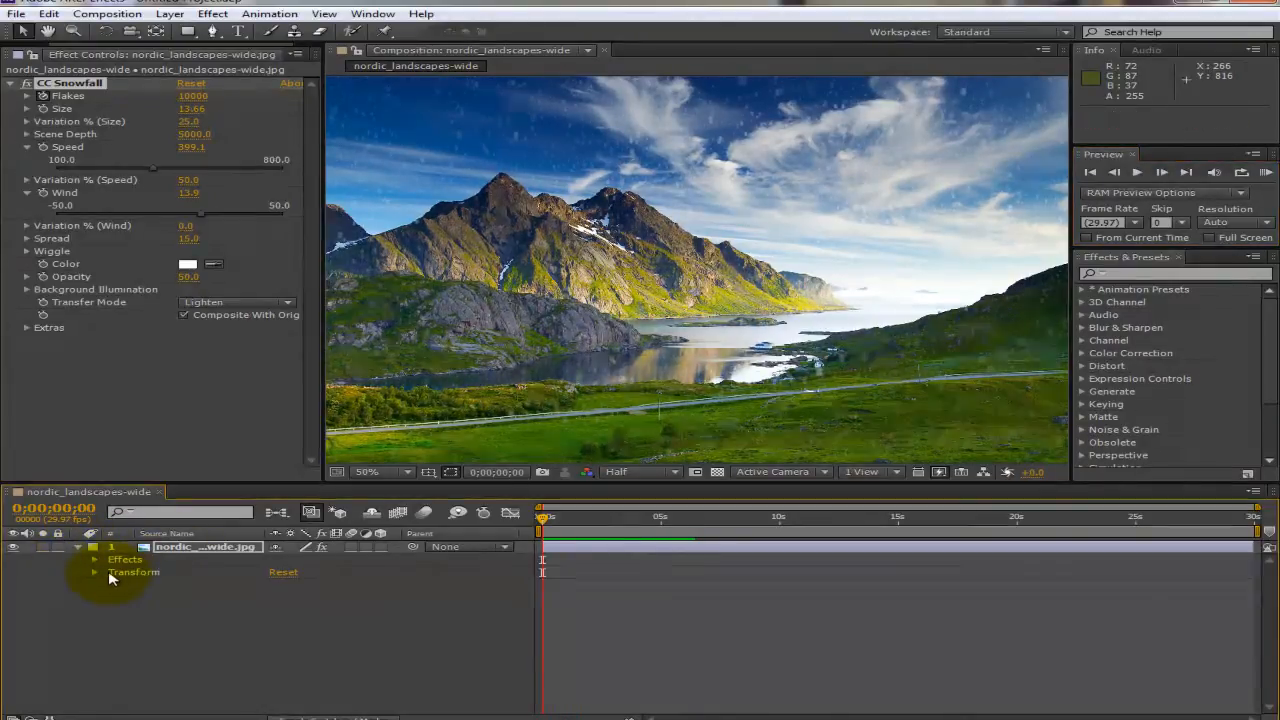
left_click(94, 573)
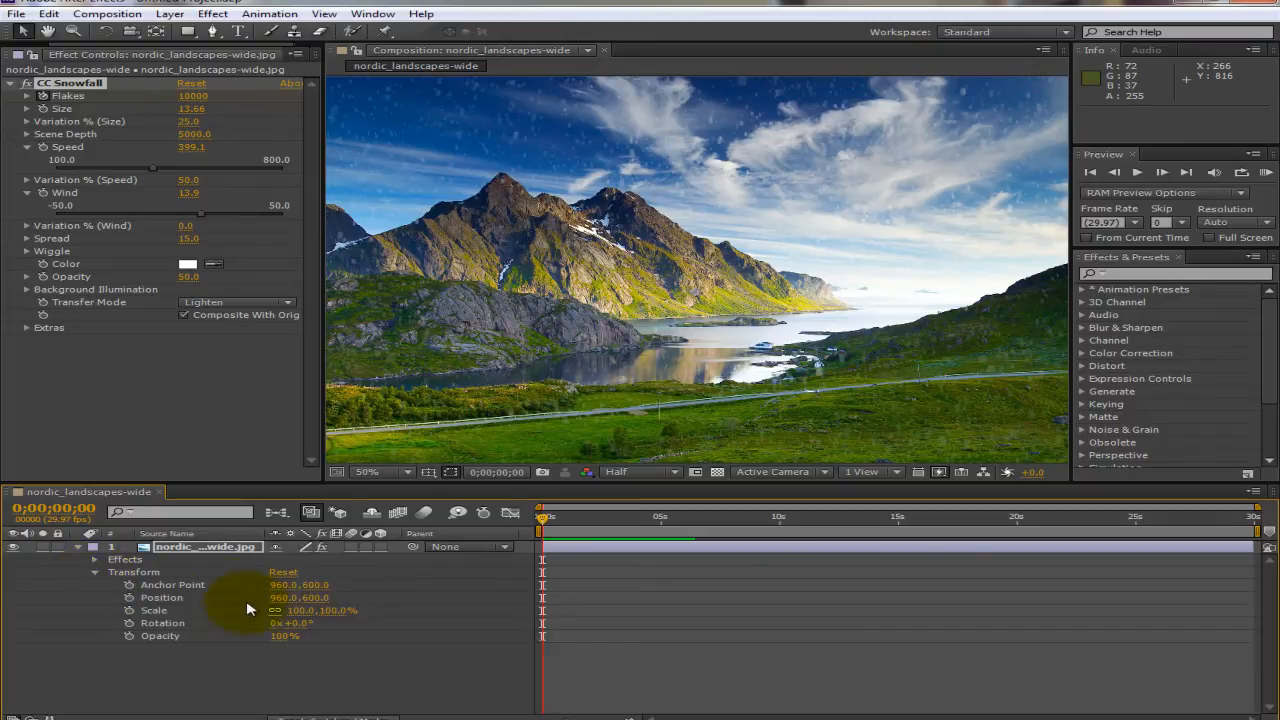
left_click_drag(278, 638, 251, 647)
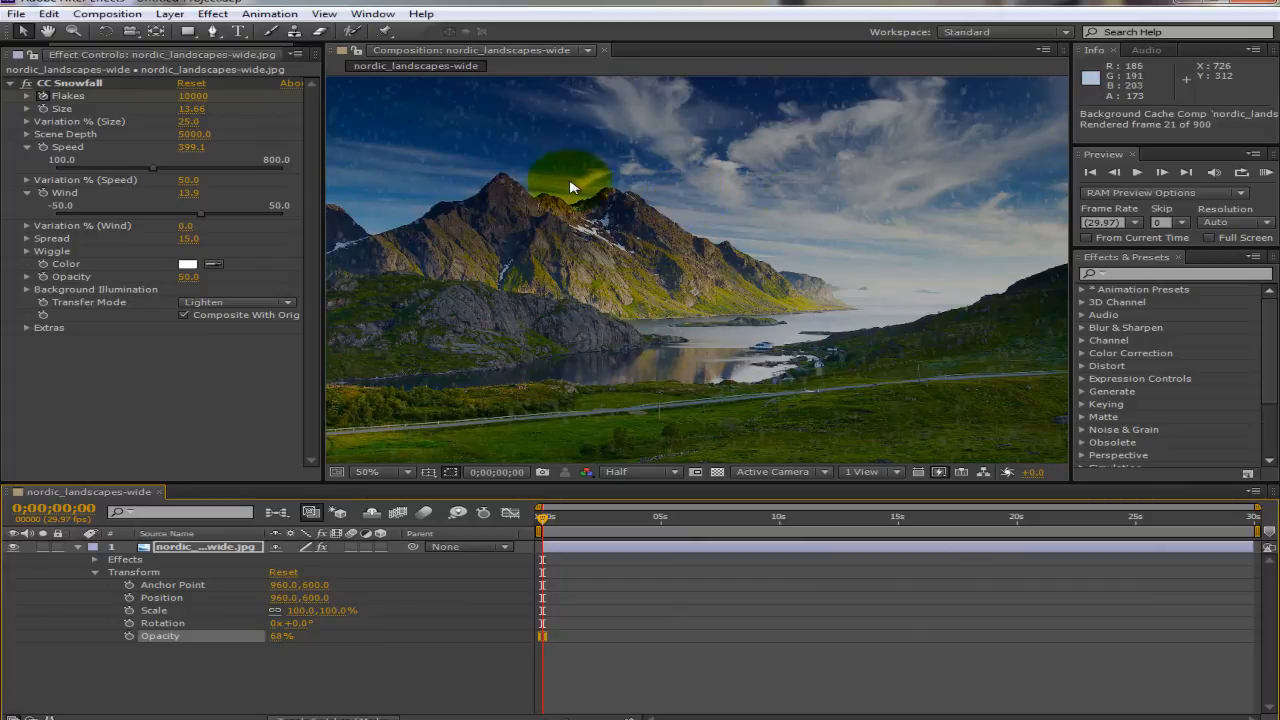
left_click(1141, 174)
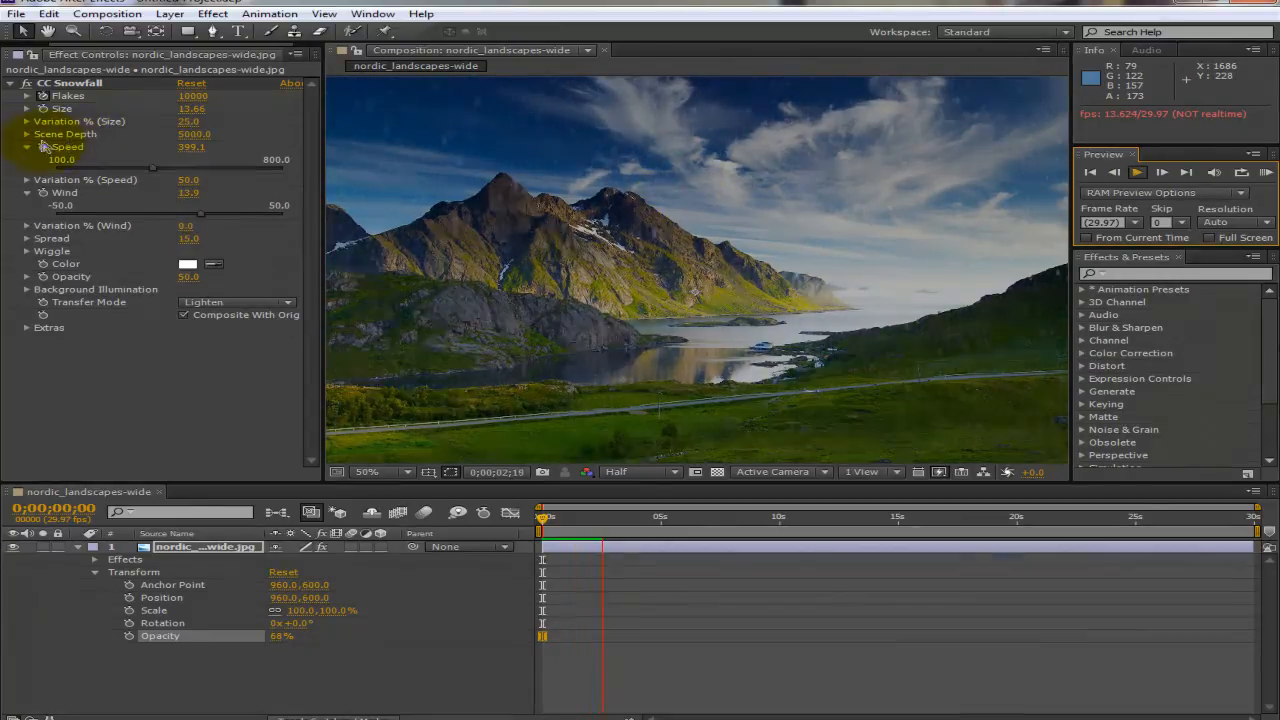
left_click(27, 138)
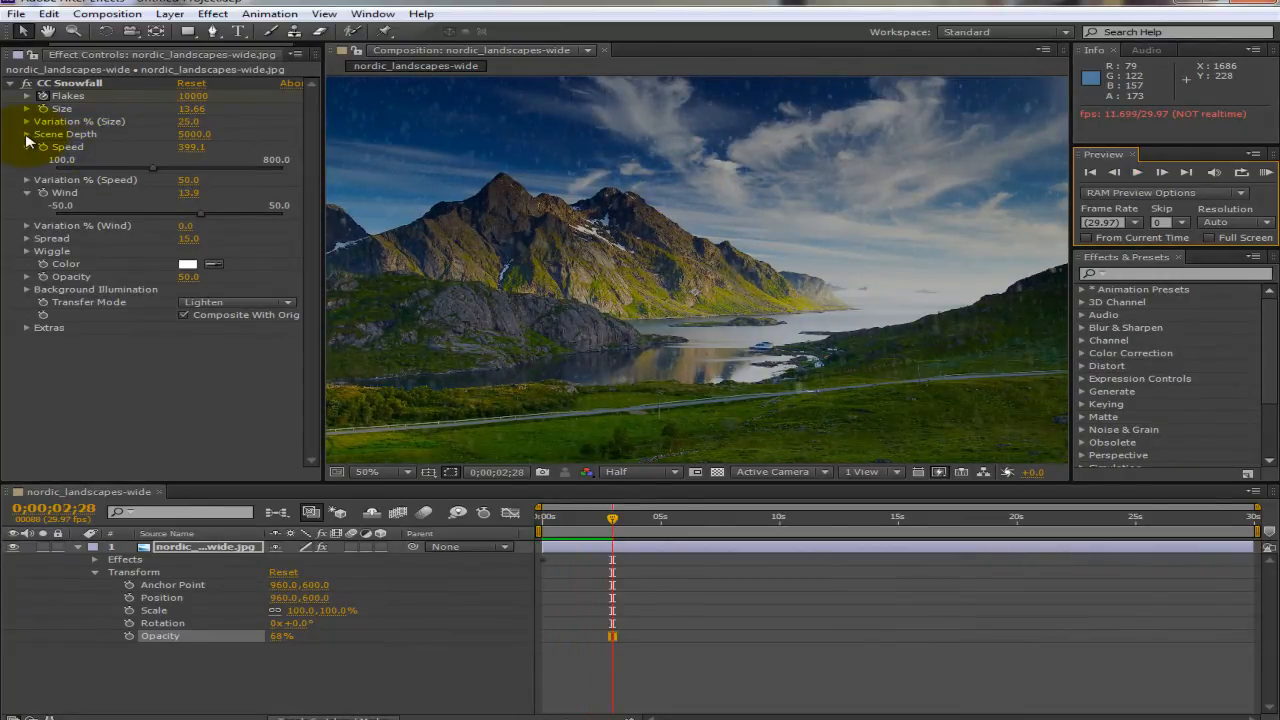
Set the CC Snowfall Scene Depth to 4766.5 and reduce its Wind to 4.2.
left_click(27, 136)
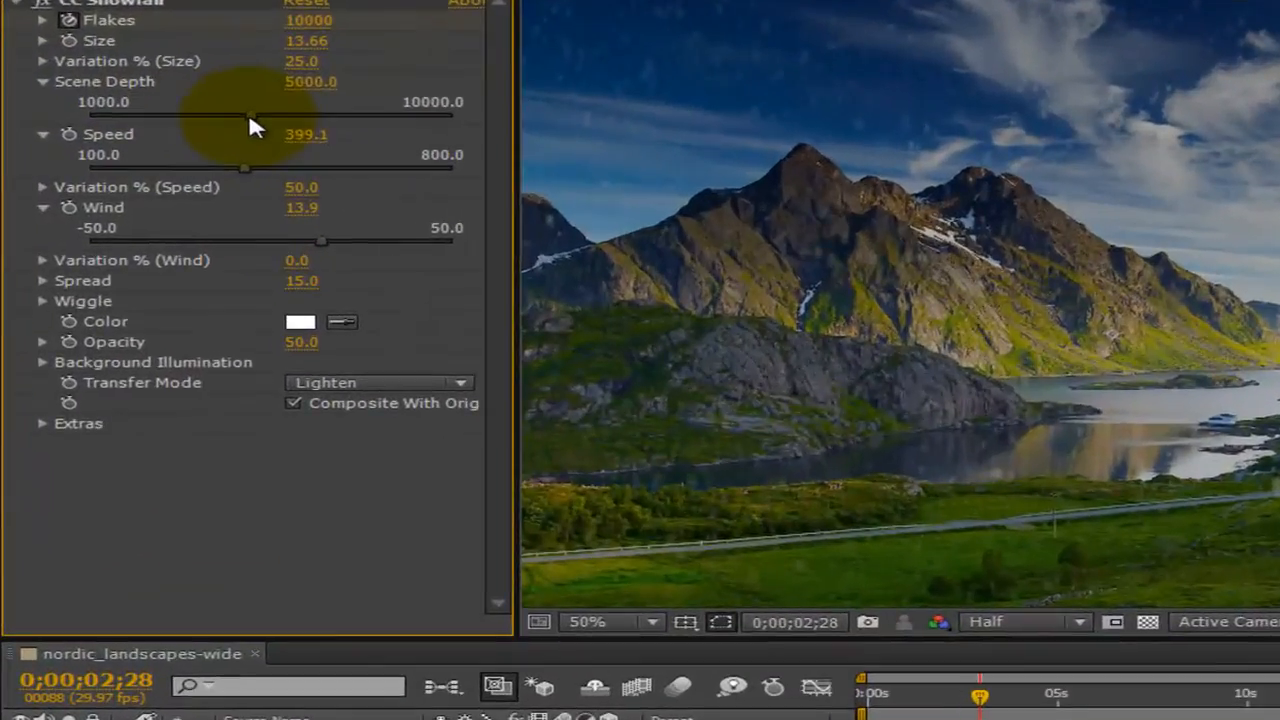
left_click_drag(157, 159, 215, 158)
left_click_drag(343, 113, 251, 117)
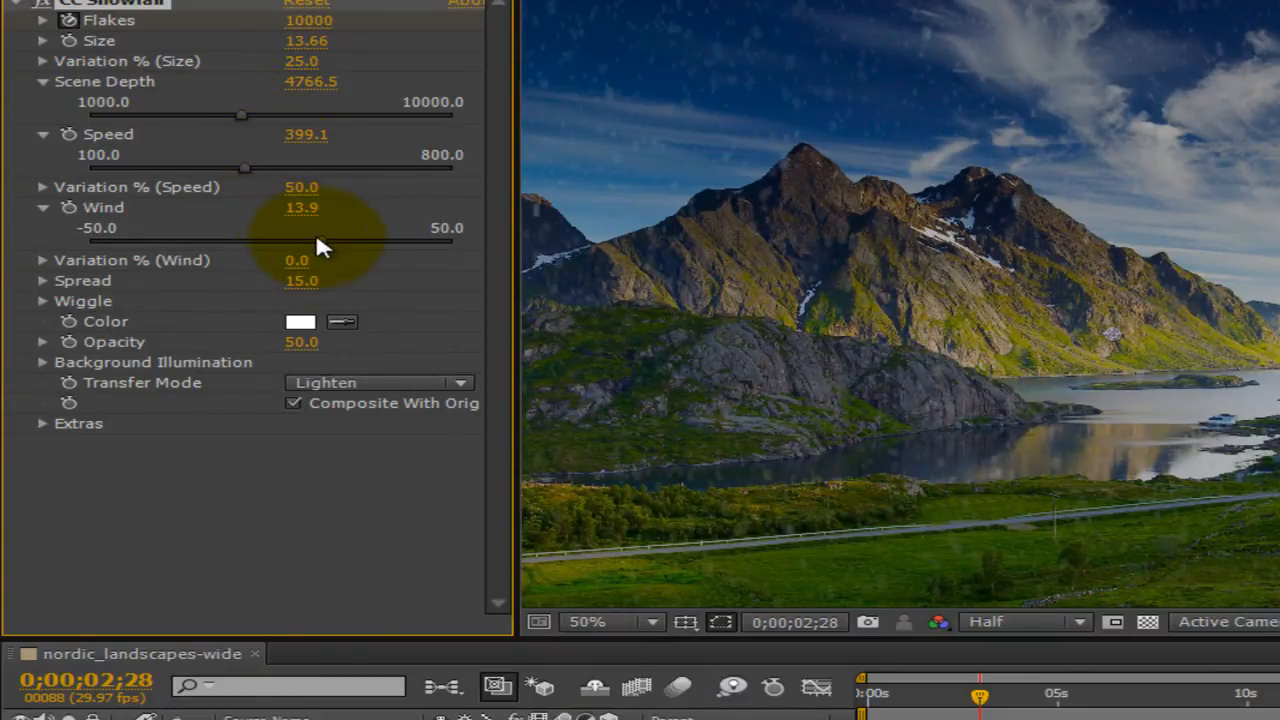
left_click_drag(311, 242, 287, 242)
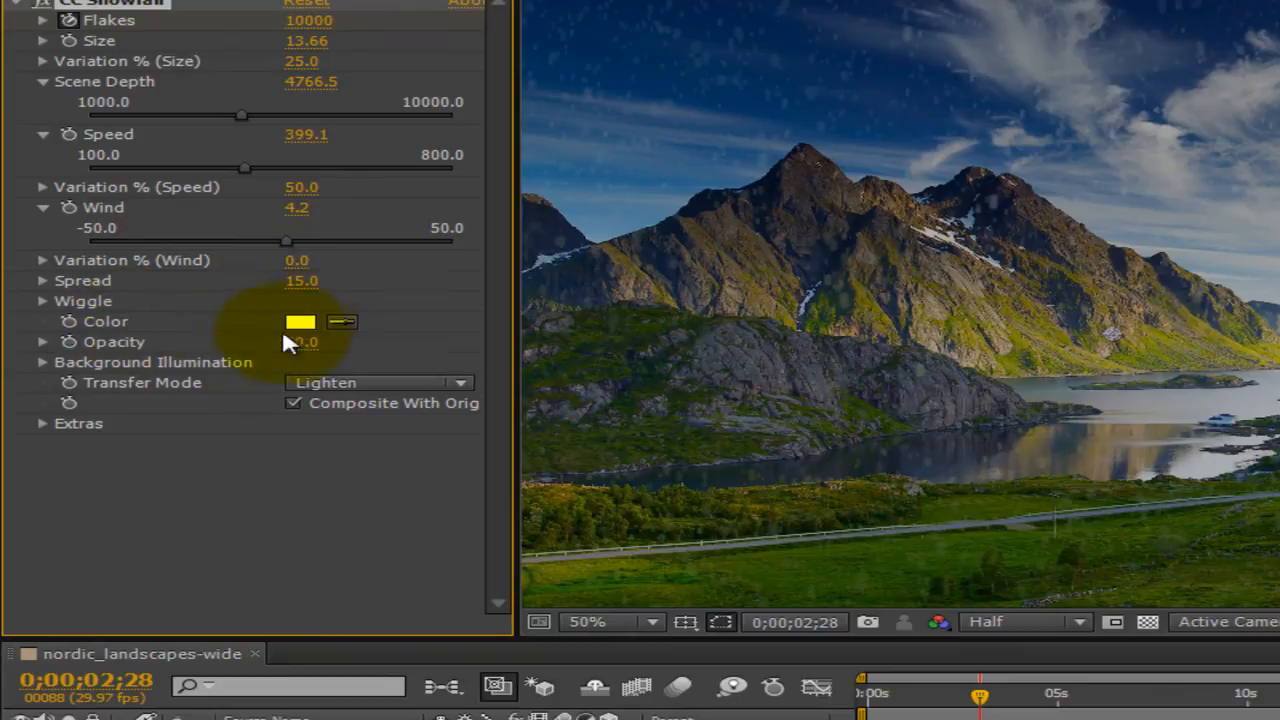
Set the snow's Background Illumination Influence to 51% and Spread Height to 77, then stop the preview playback.
left_click(43, 362)
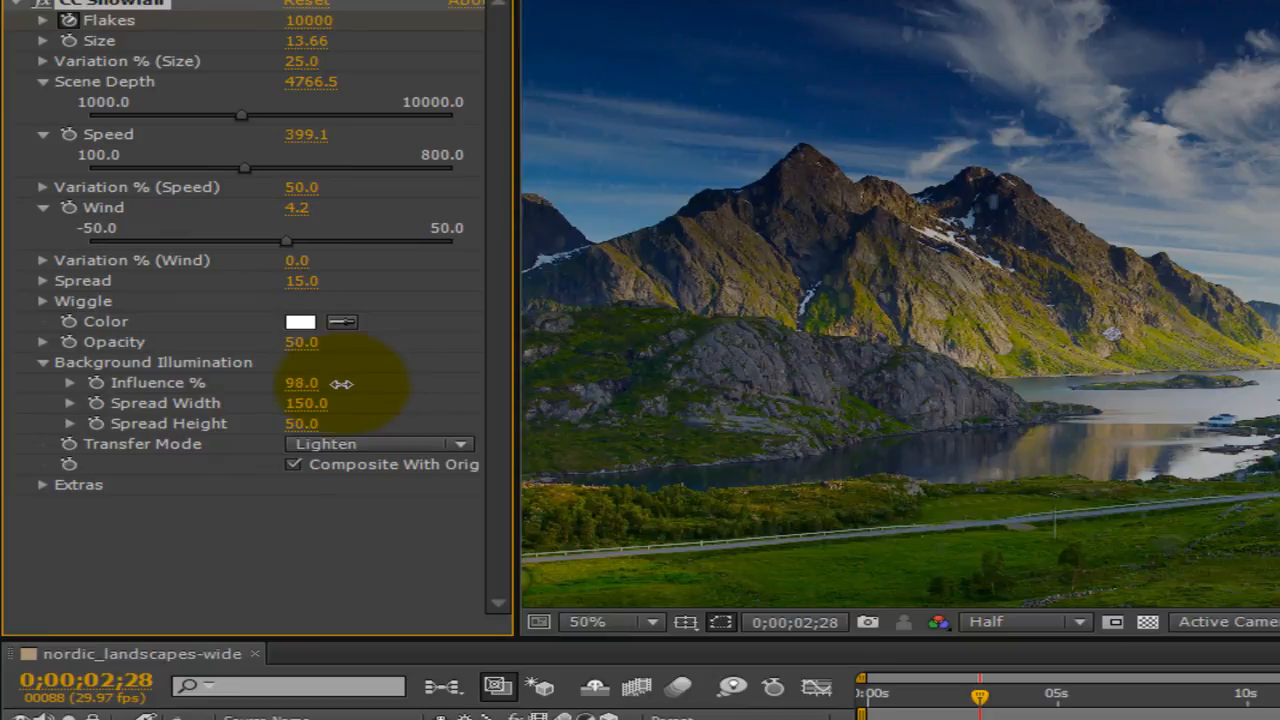
left_click_drag(322, 382, 269, 384)
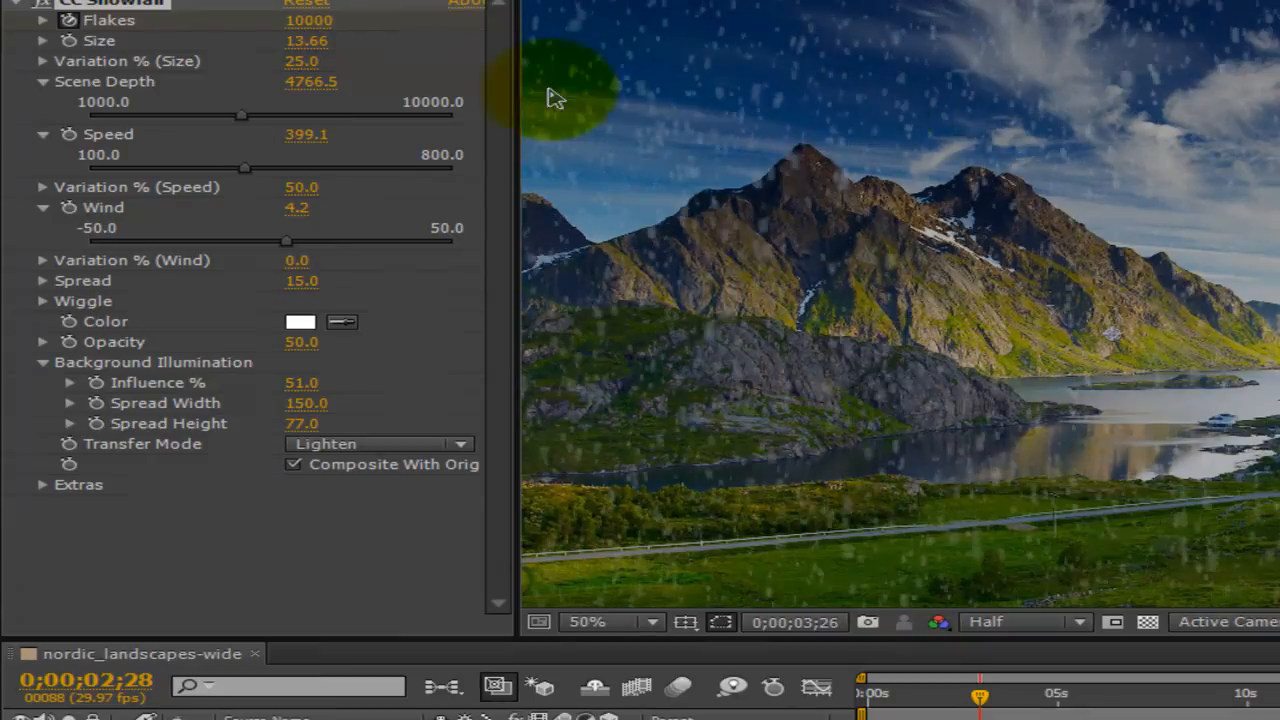
key("space")
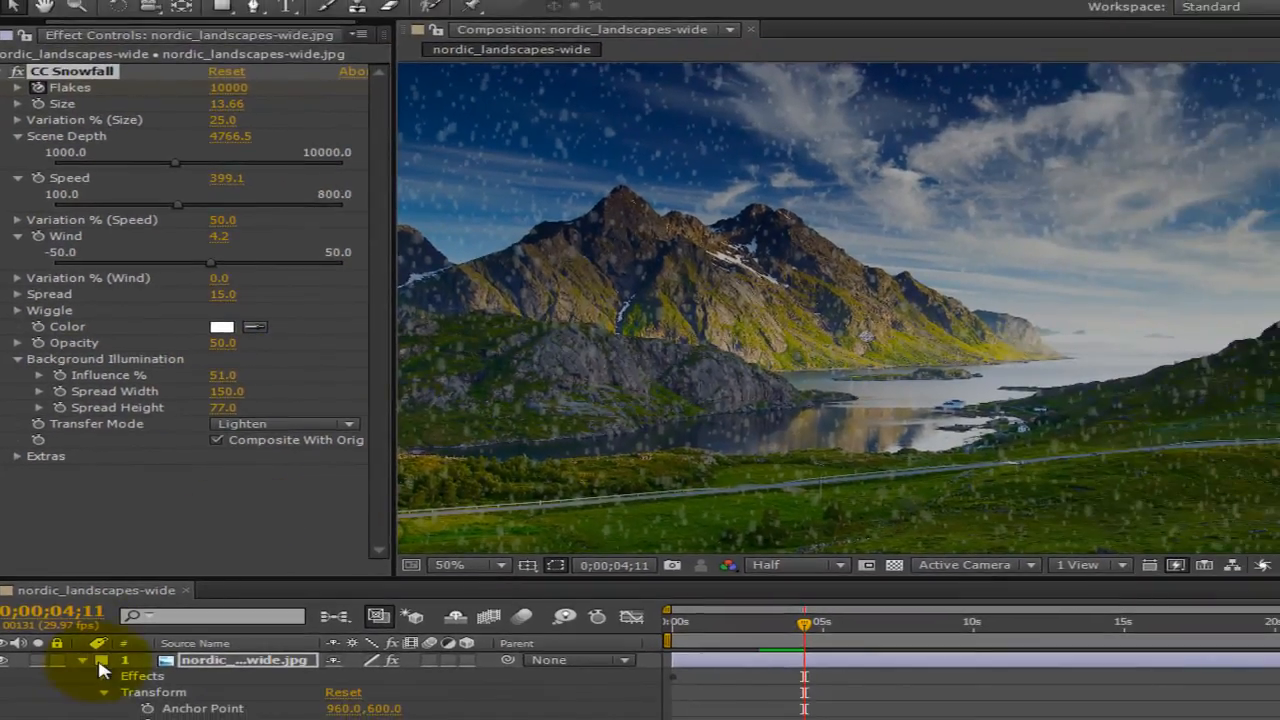
Collapse the layer's properties and play back the snowfall from the start of the timeline.
left_click(82, 660)
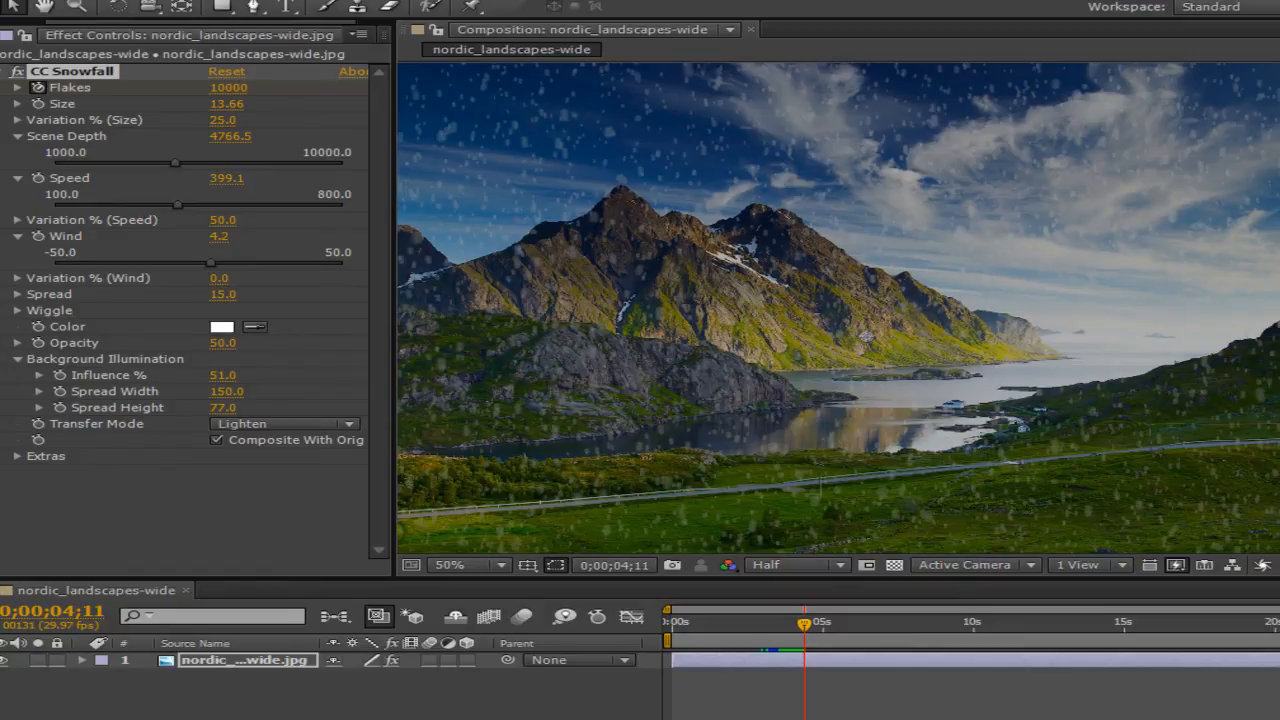
key("space")
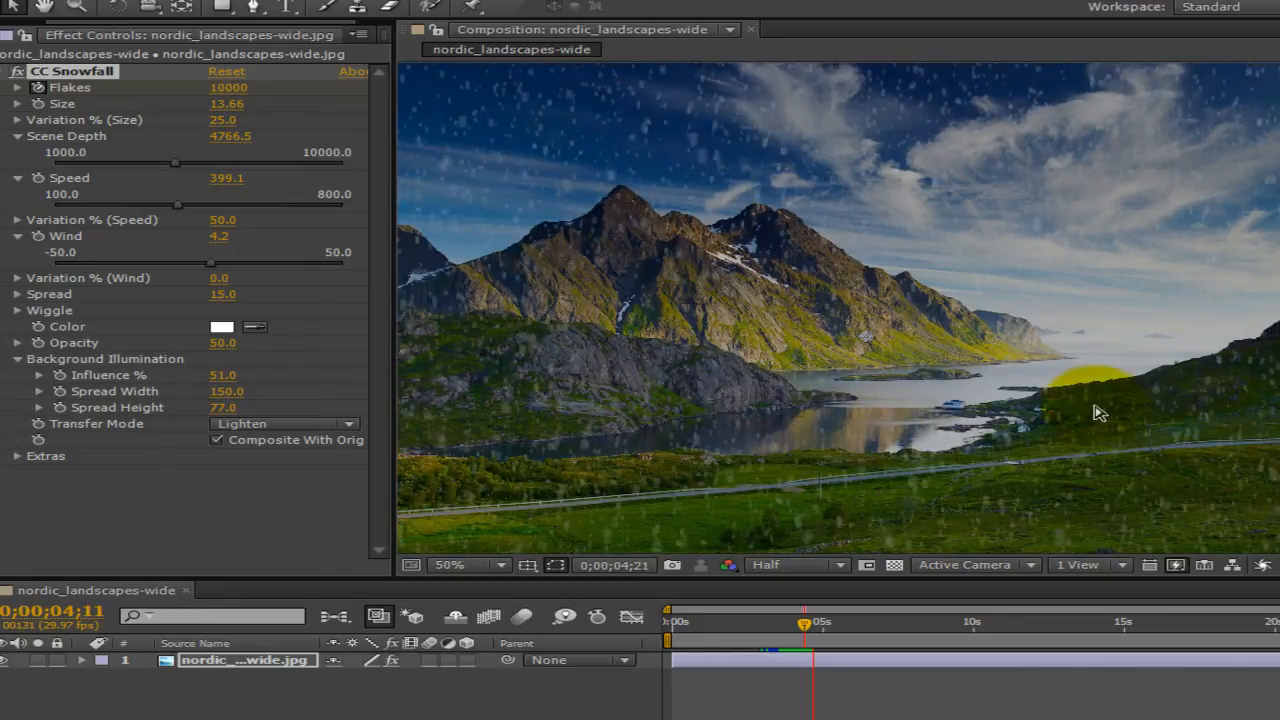
left_click(806, 630)
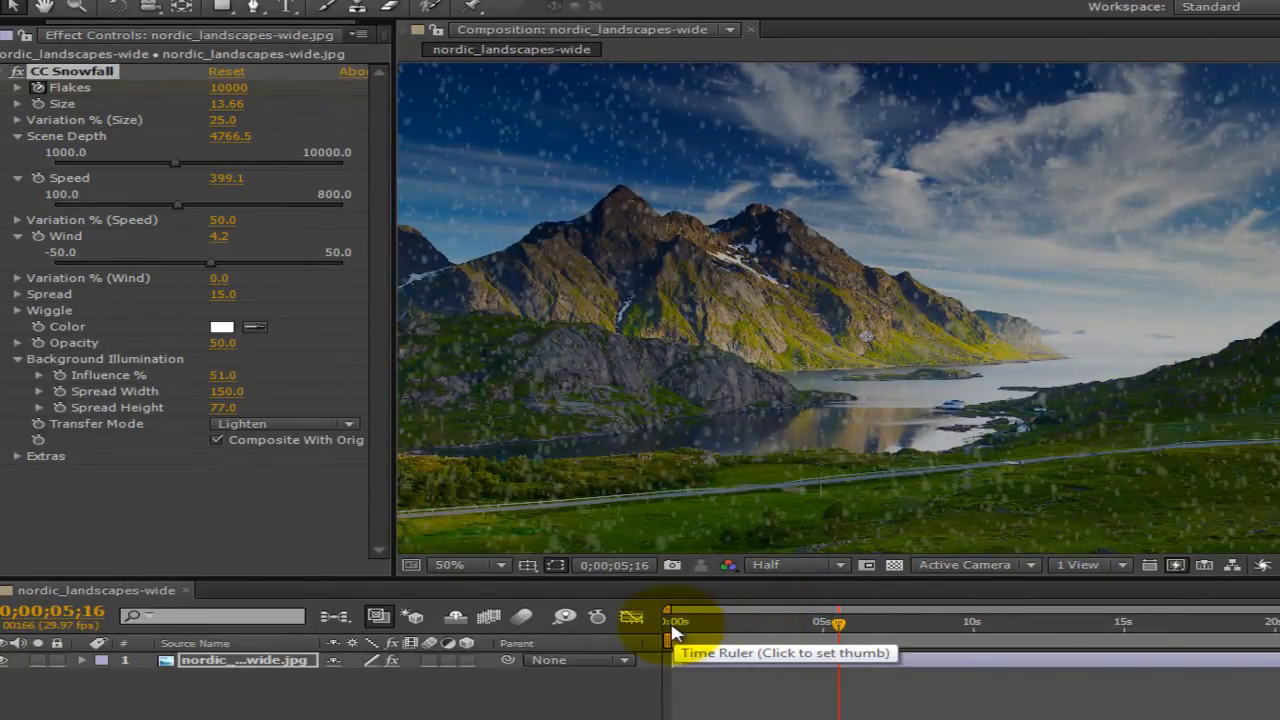
left_click_drag(838, 628, 650, 635)
key("space")
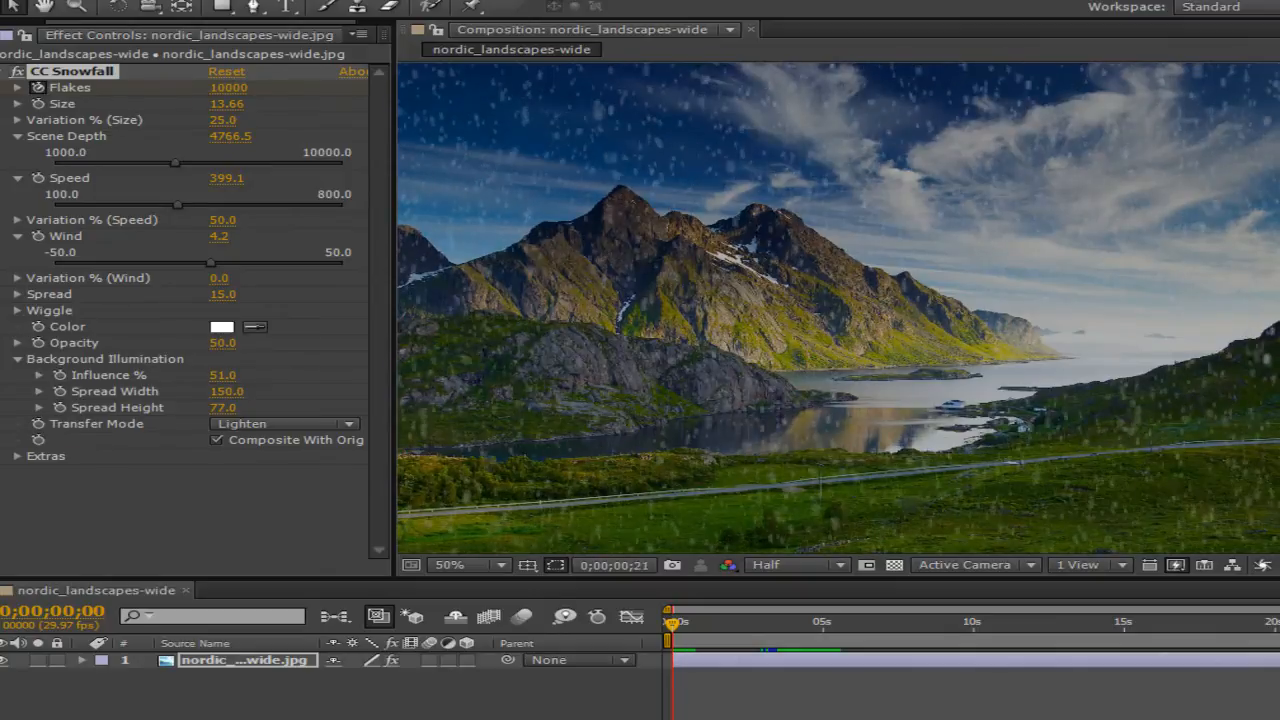
left_click(760, 634)
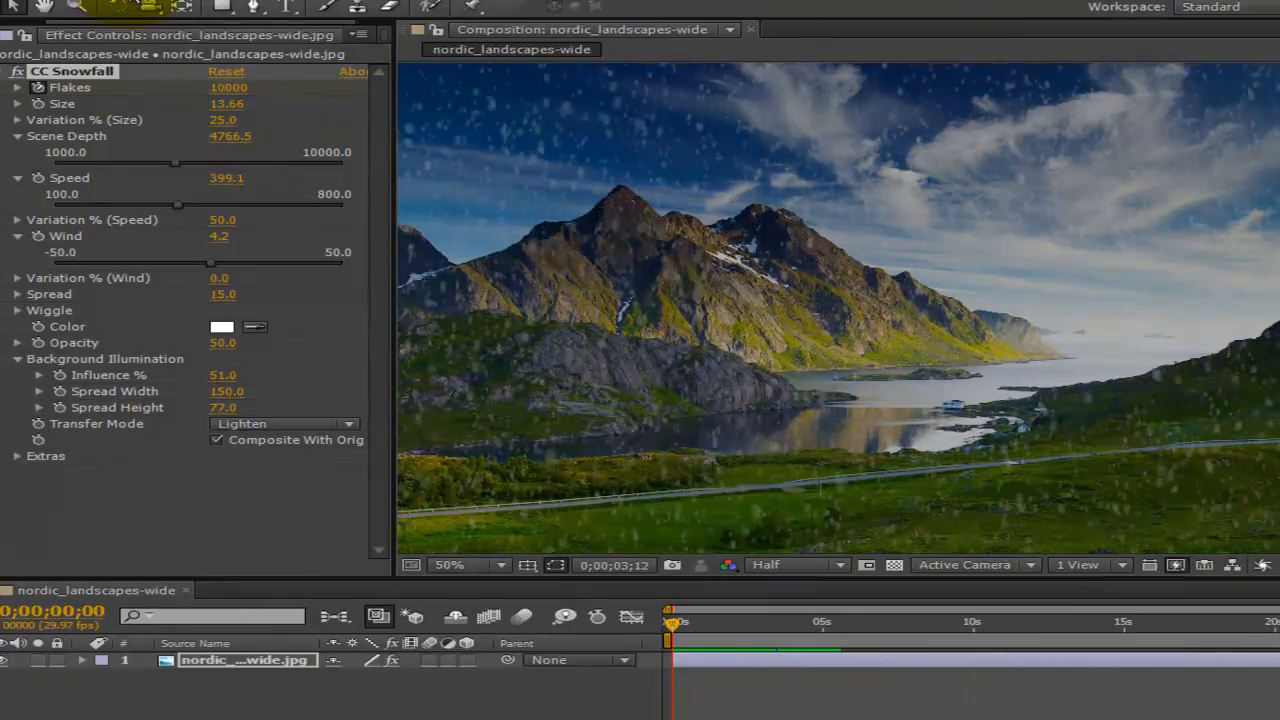
Cache the composition's work area in the background and play the snow animation again.
left_click(110, 2)
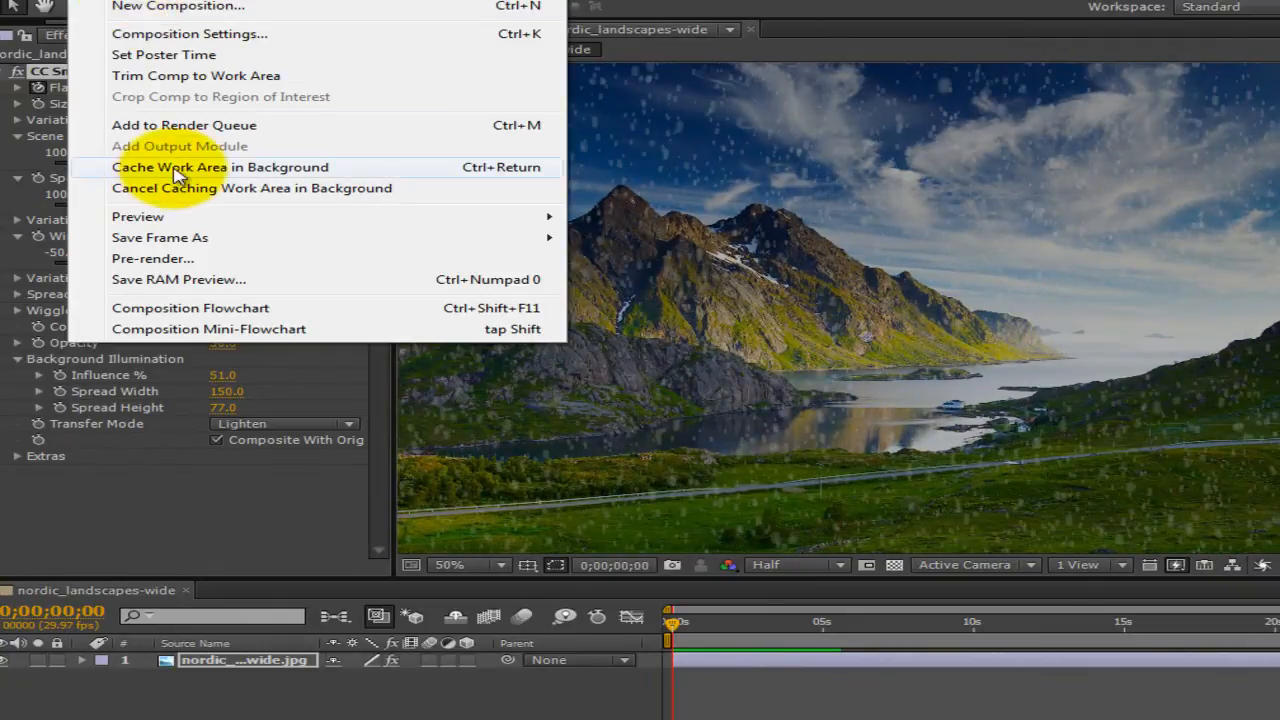
left_click(140, 168)
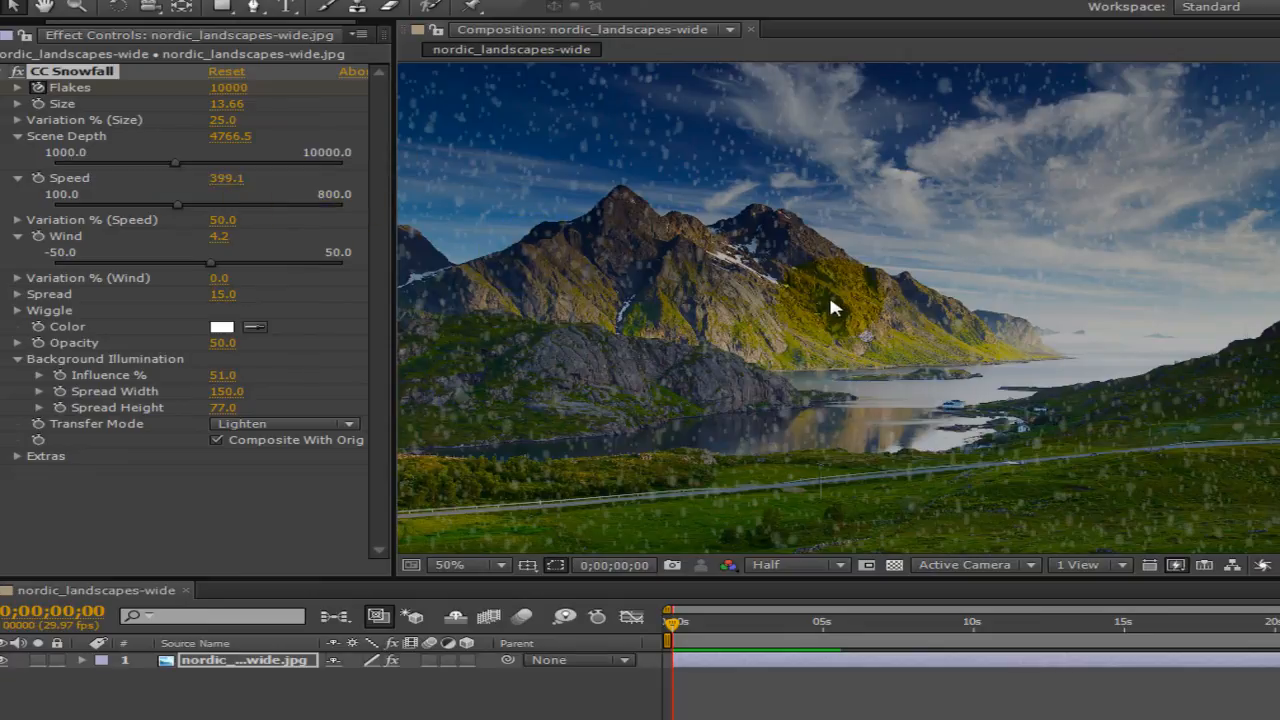
key("space")
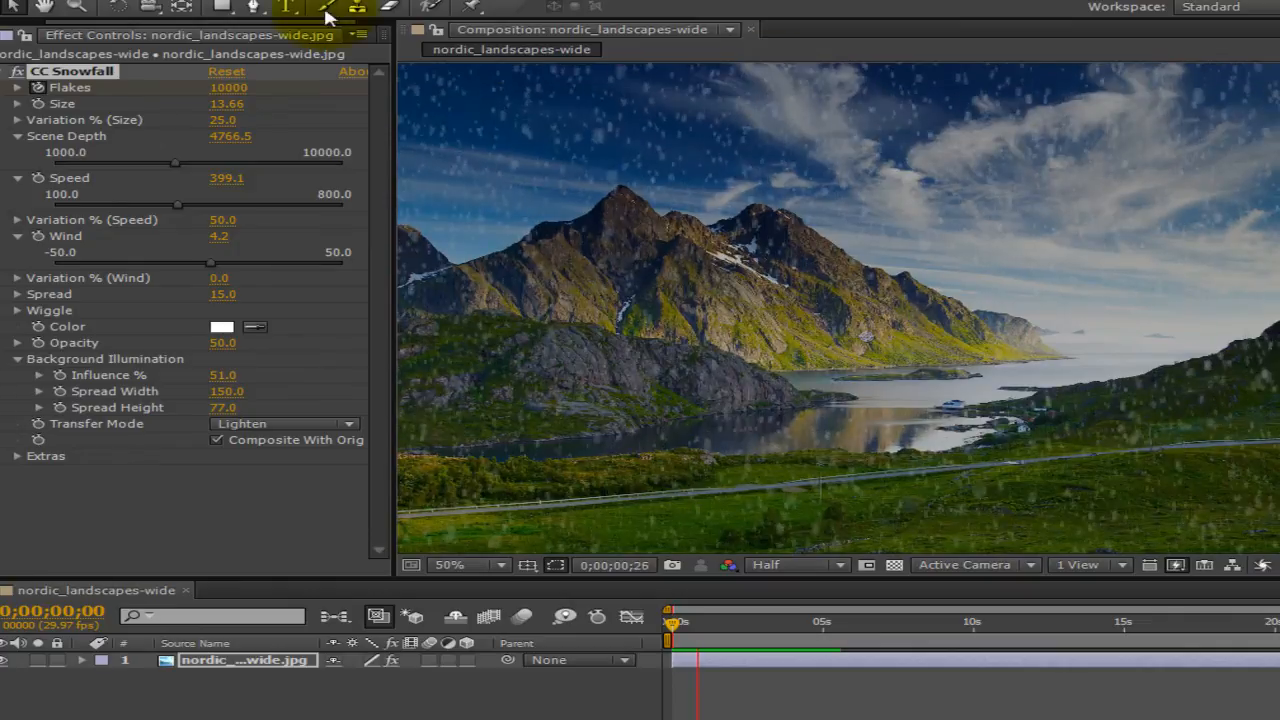
left_click(8, 1)
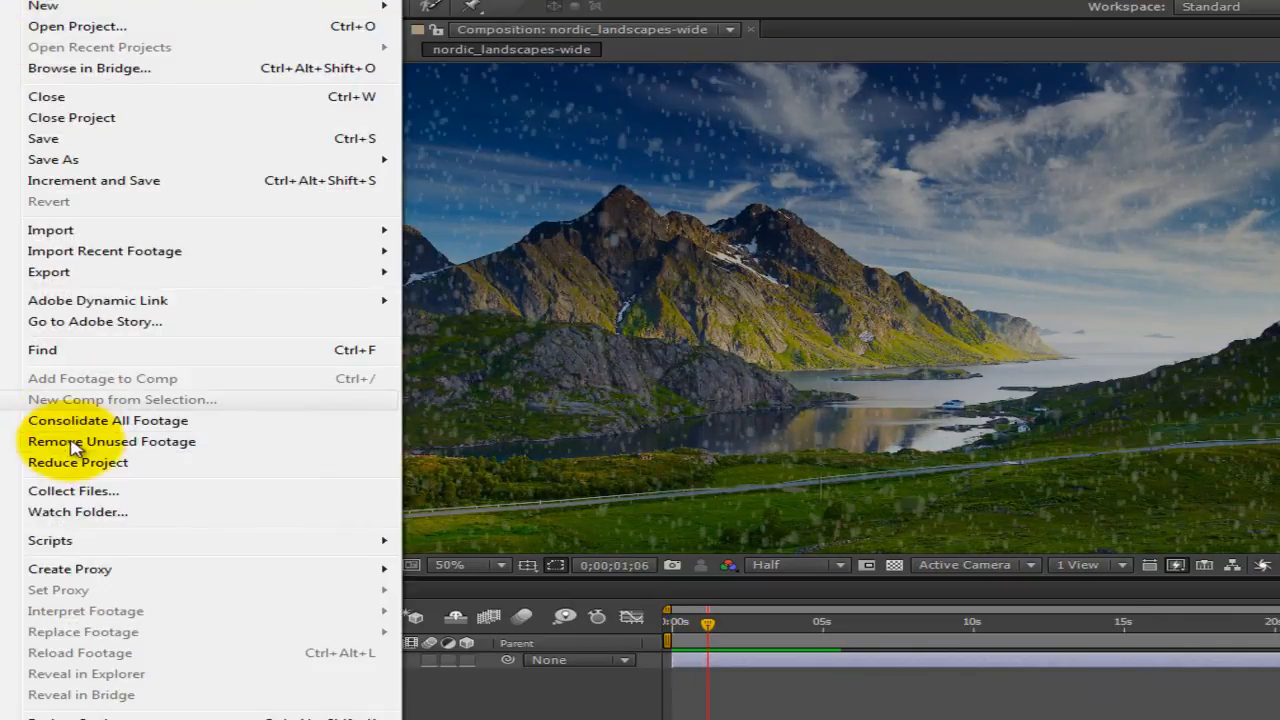
left_click(775, 401)
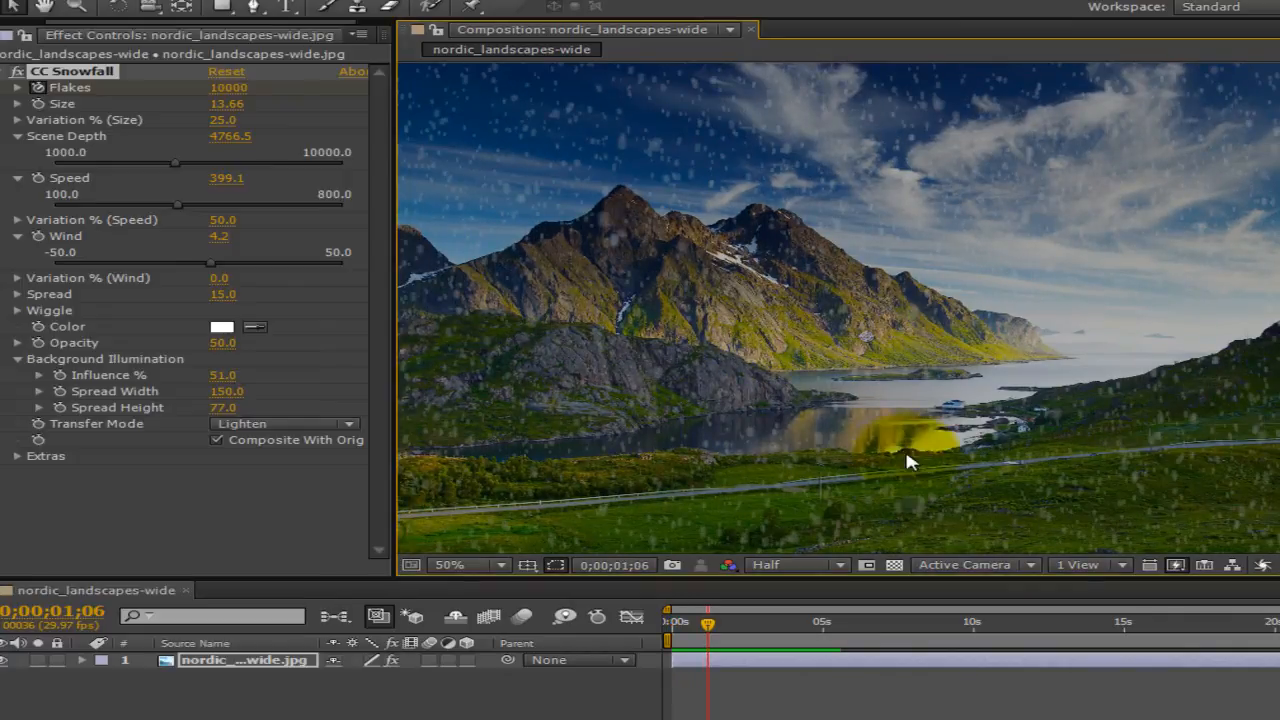